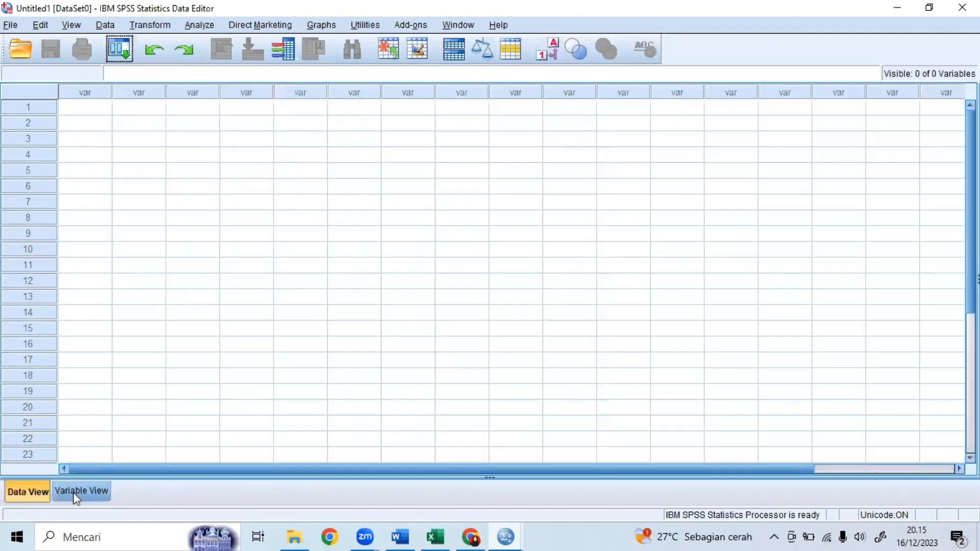
Open the variable definitions, and check the score data on the Normalitas sheet of the Excel workbook DATA PRAKTEK UAS.
{"action": "left_click", "coordinate": [74, 496]}
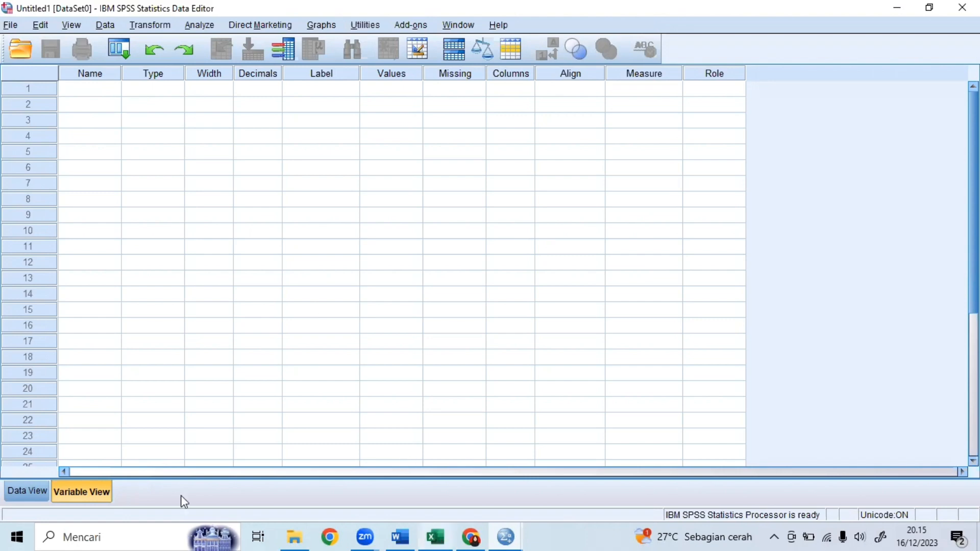
{"action": "key", "text": "alt+Tab"}
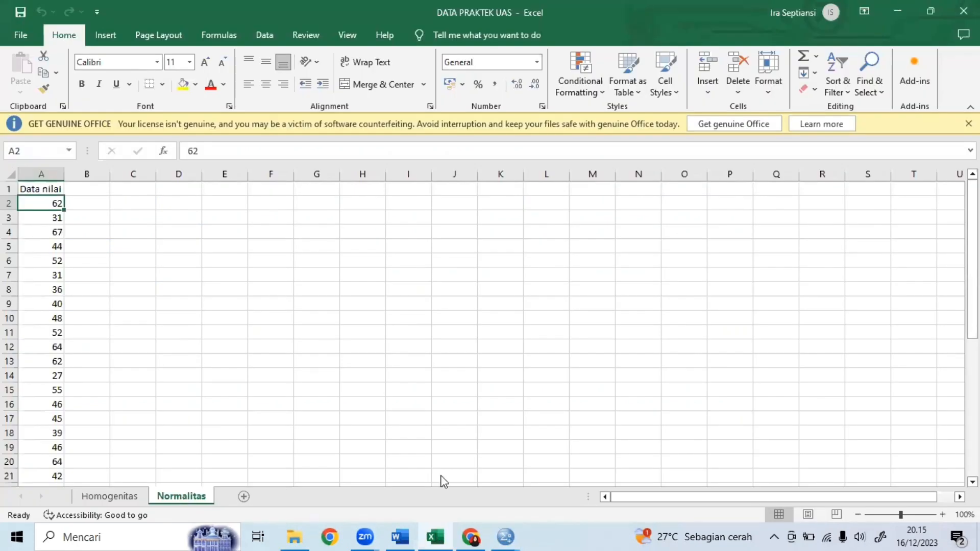
{"action": "left_click", "coordinate": [505, 537]}
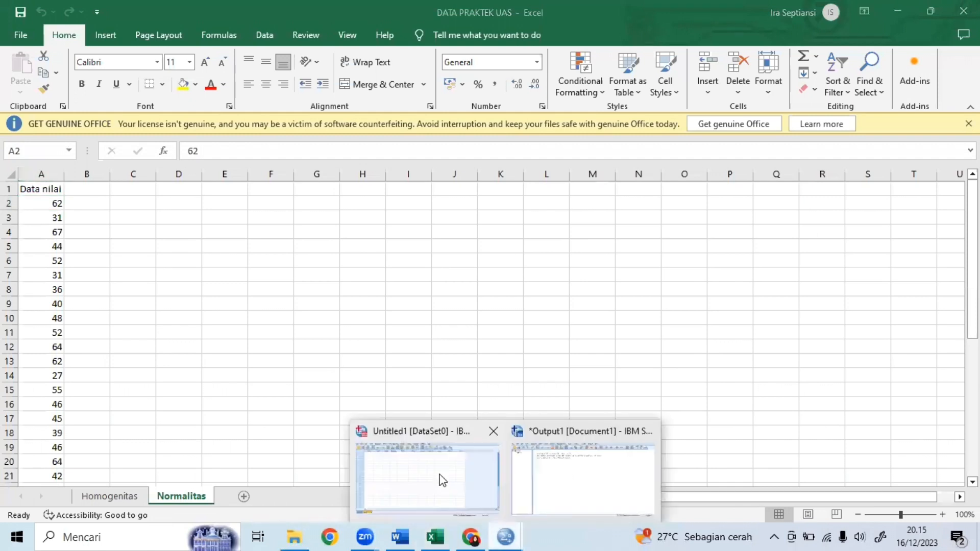
{"action": "left_click", "coordinate": [443, 480]}
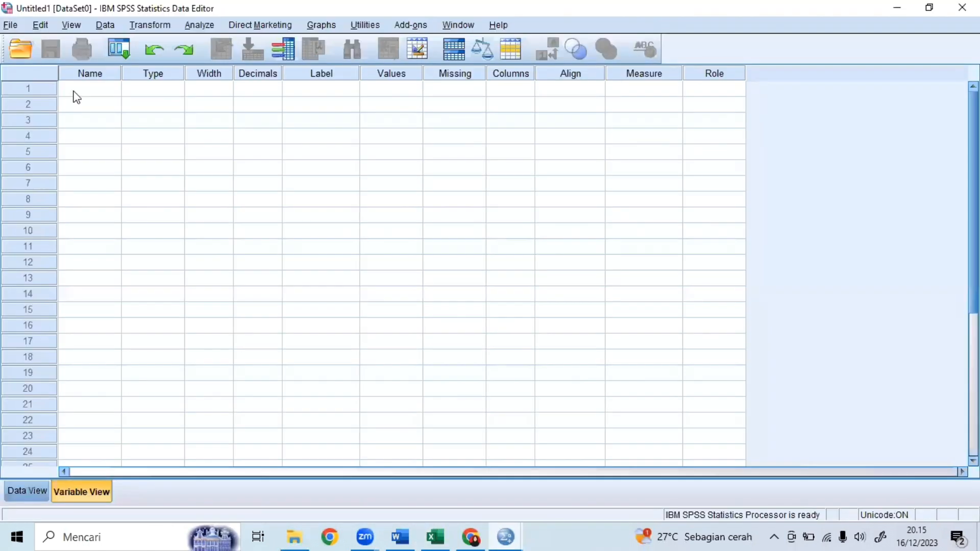
Name the first variable Nilai and set its decimals to 0.
{"action": "left_click", "coordinate": [77, 96]}
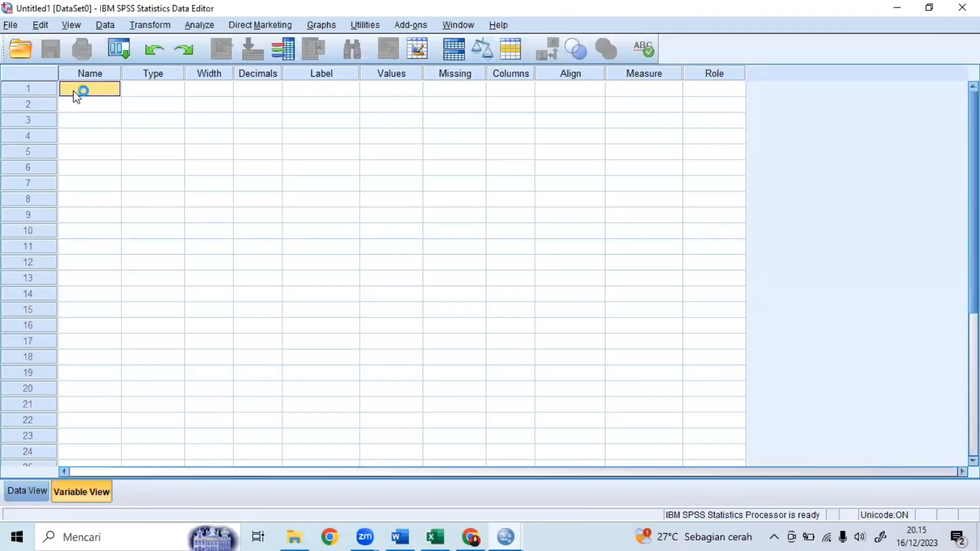
{"action": "left_click", "coordinate": [75, 89]}
{"action": "type", "text": "Nilai"}
{"action": "key", "text": "Return"}
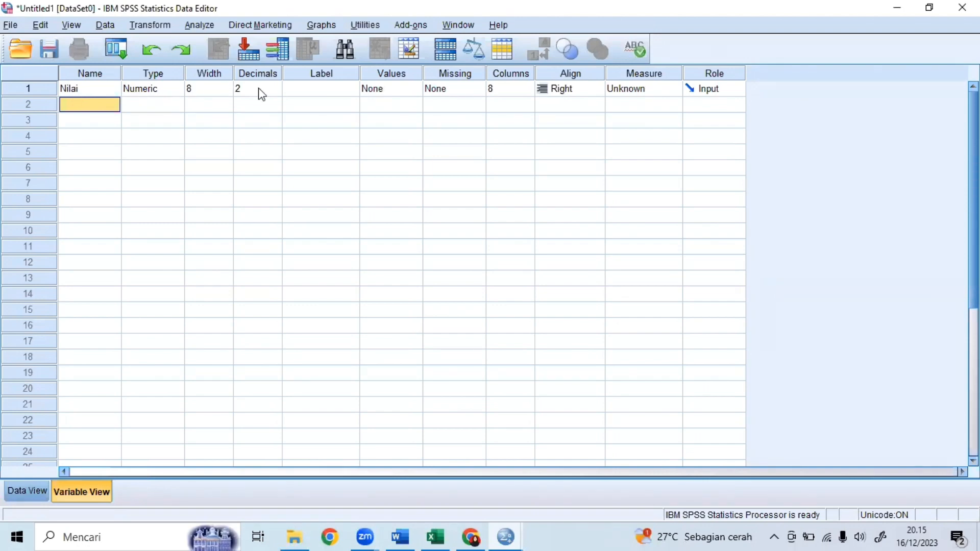
{"action": "left_click", "coordinate": [277, 93]}
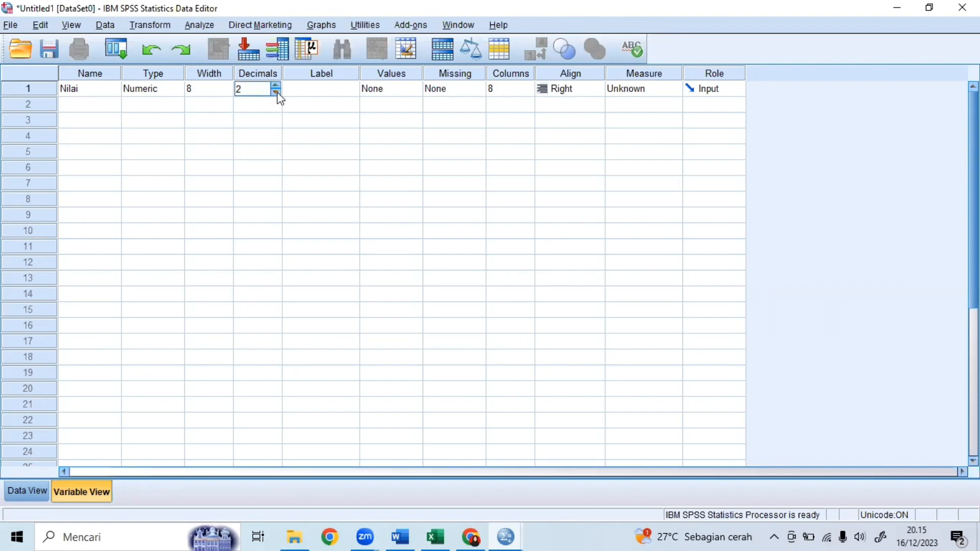
{"action": "double_click", "coordinate": [275, 92]}
Label the Nilai variable "Nilai Mata Pelajaran Sejarah" and set its alignment to Center.
{"action": "left_click", "coordinate": [306, 94]}
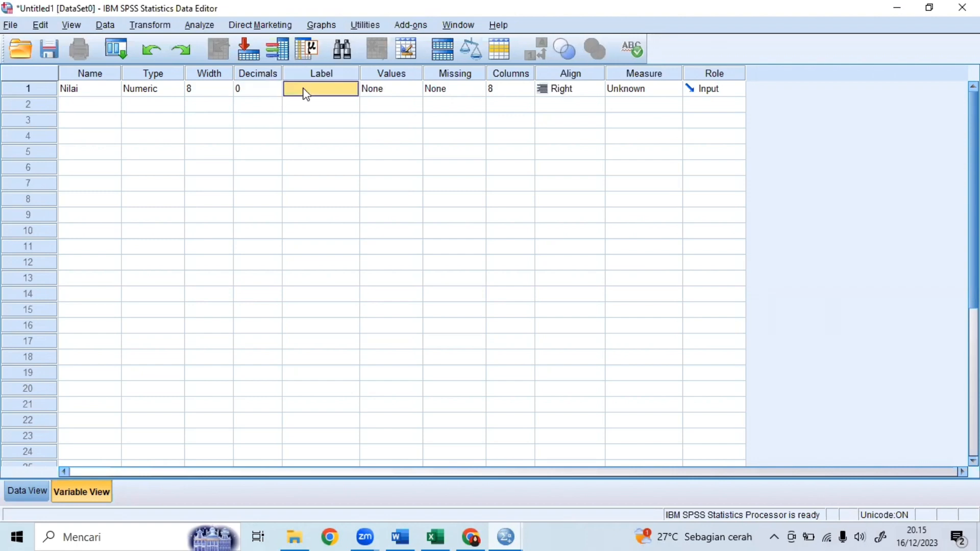
{"action": "type", "text": "n"}
{"action": "type", "text": "il"}
{"action": "type", "text": "ai"}
{"action": "type", "text": " Ma"}
{"action": "type", "text": "ta"}
{"action": "type", "text": " Pe"}
{"action": "type", "text": "lajar"}
{"action": "type", "text": "an"}
{"action": "type", "text": " Se"}
{"action": "type", "text": "jarah"}
{"action": "left_click", "coordinate": [562, 95]}
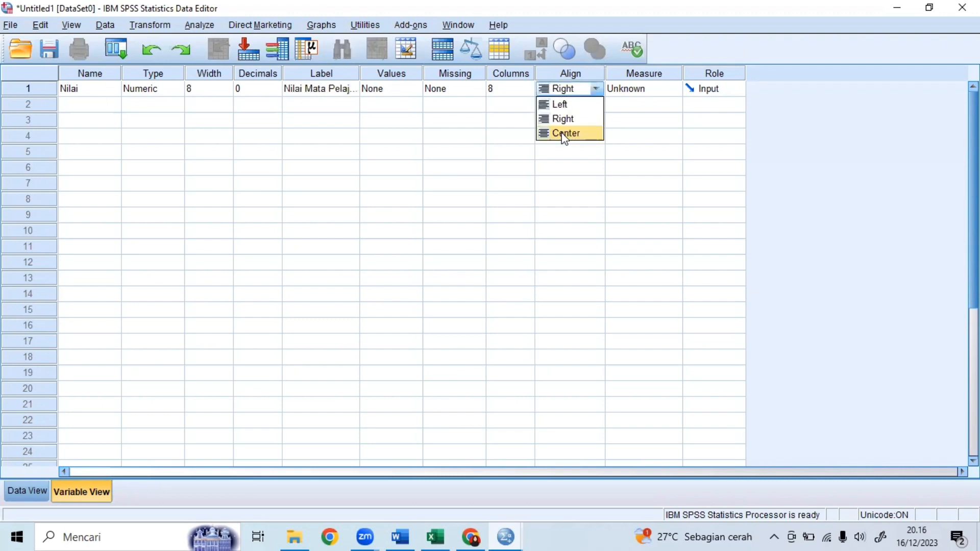
{"action": "left_click", "coordinate": [564, 133]}
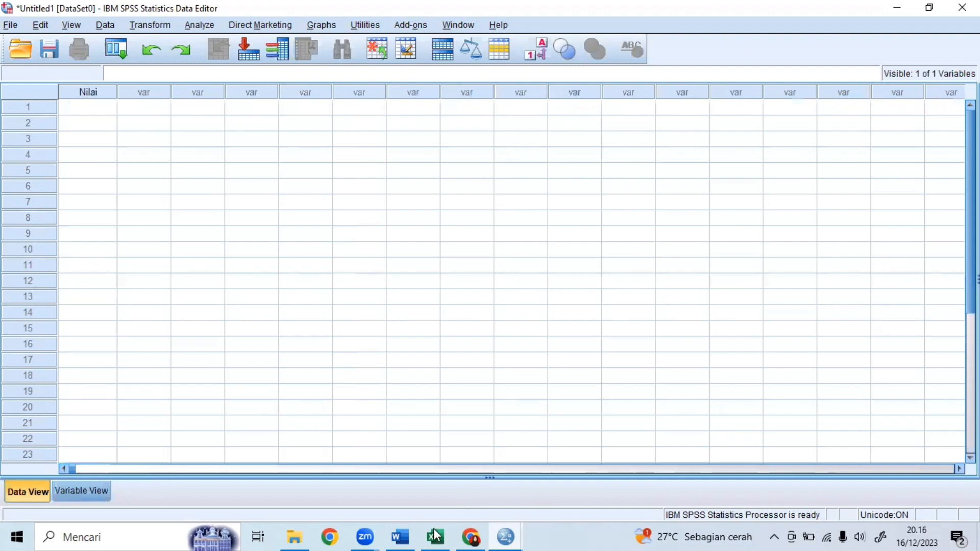
Copy the scores in A2:A39 of Excel's Normalitas sheet into the Nilai column of the SPSS data, starting at case 1.
{"action": "left_click", "coordinate": [435, 535]}
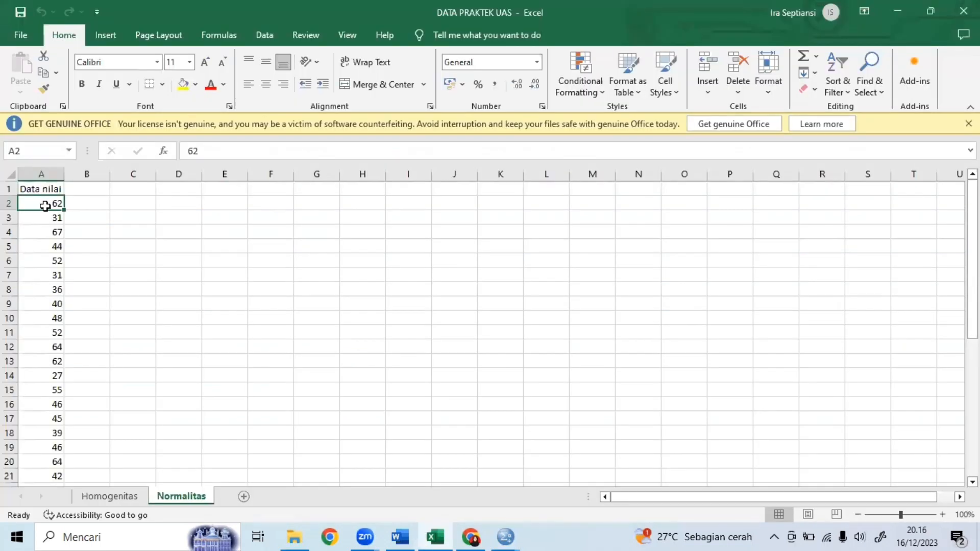
{"action": "left_click_drag", "start_coordinate": [44, 203], "coordinate": [58, 456]}
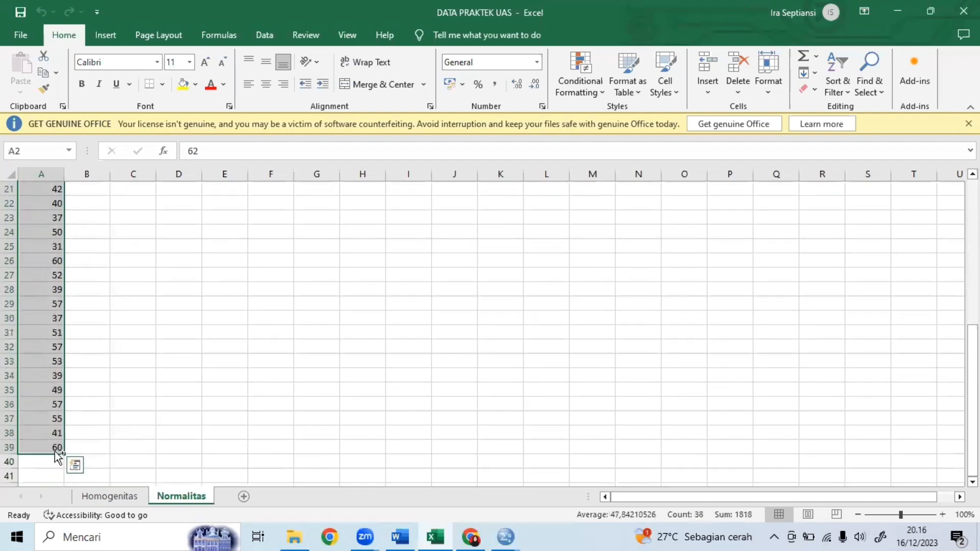
{"action": "key", "text": "ctrl+c"}
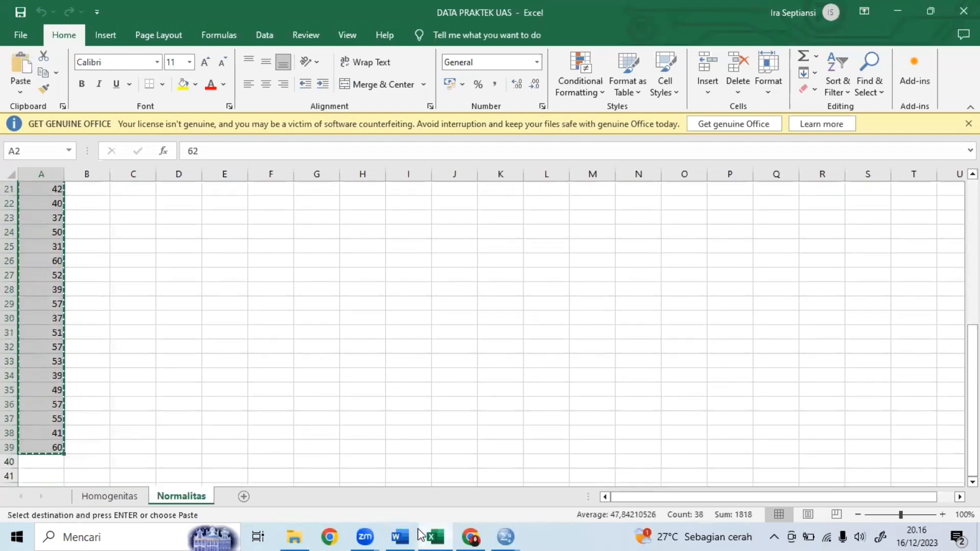
{"action": "mouse_move", "coordinate": [505, 537]}
{"action": "left_click", "coordinate": [464, 505]}
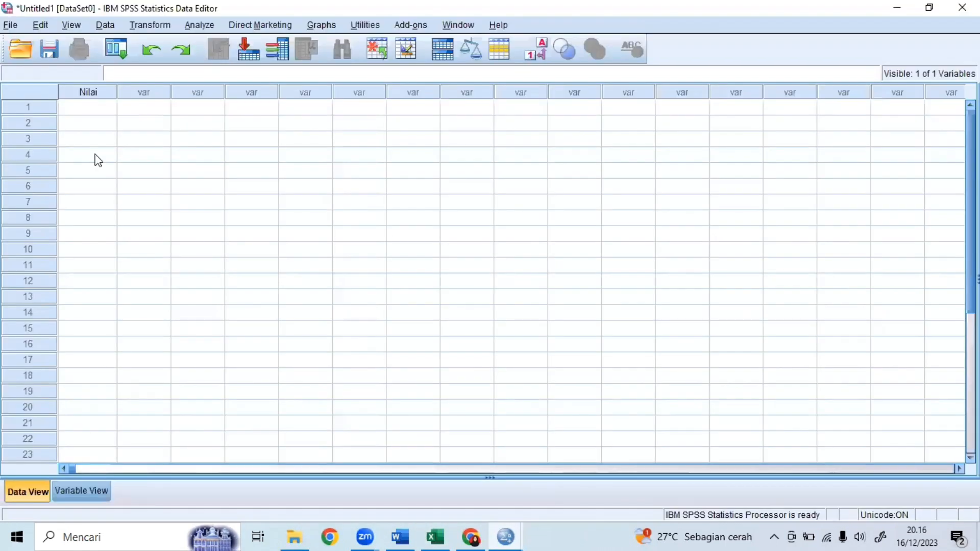
{"action": "left_click", "coordinate": [89, 108]}
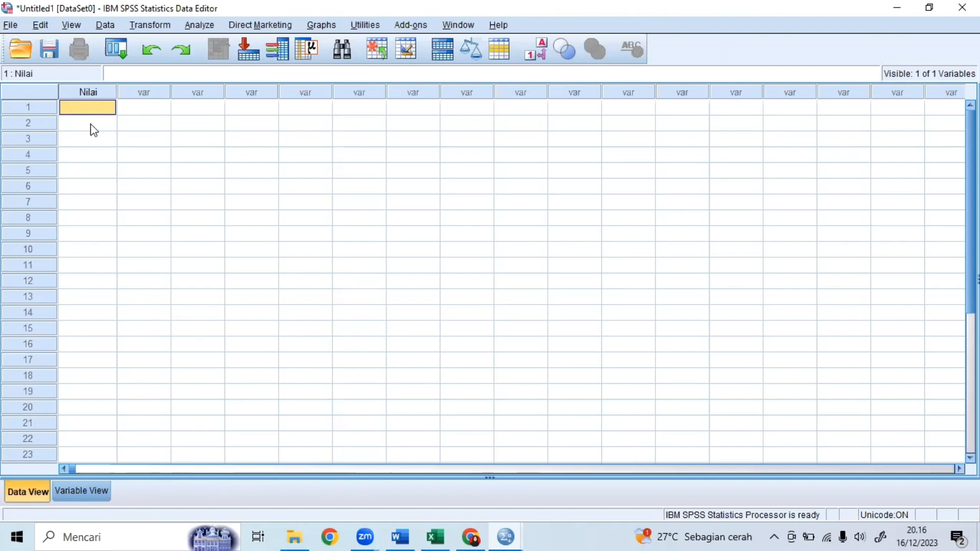
{"action": "key", "text": "ctrl+v"}
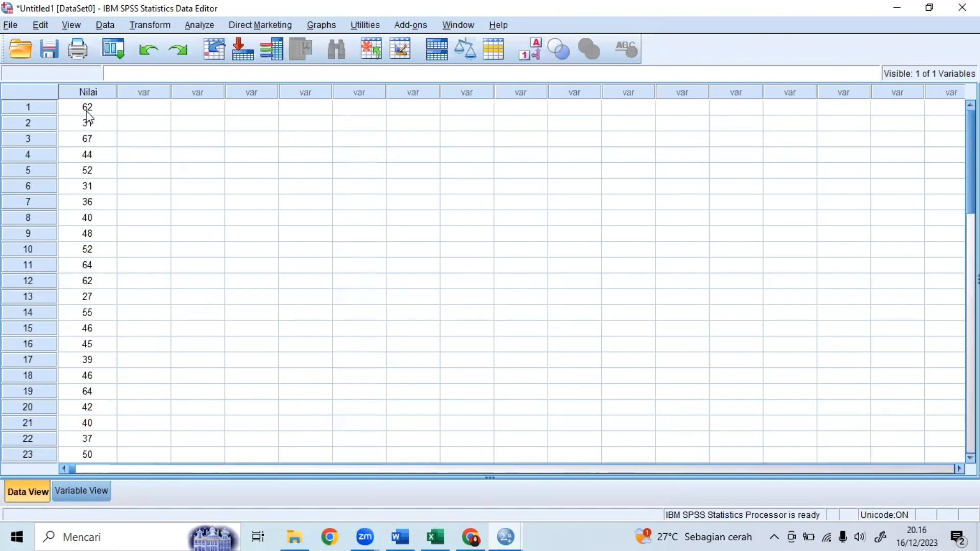
Run an Explore analysis with Nilai Mata Pelajaran Sejarah as the dependent variable and normality plots with tests enabled.
{"action": "left_click", "coordinate": [199, 26]}
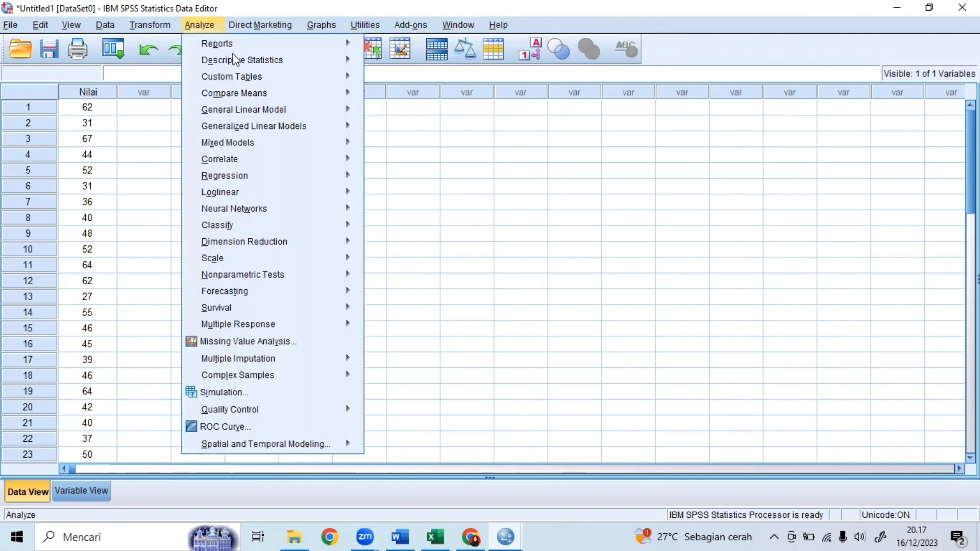
{"action": "mouse_move", "coordinate": [235, 63]}
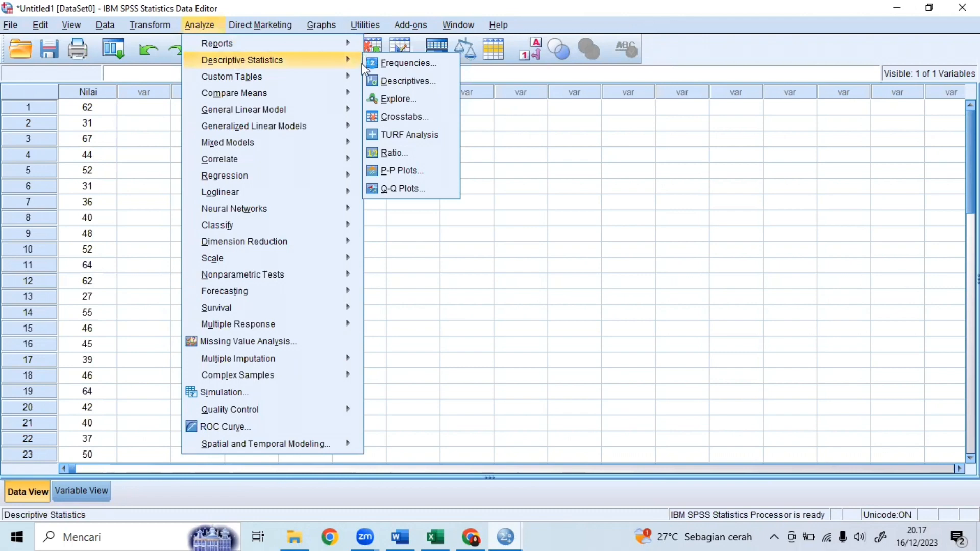
{"action": "left_click", "coordinate": [388, 102]}
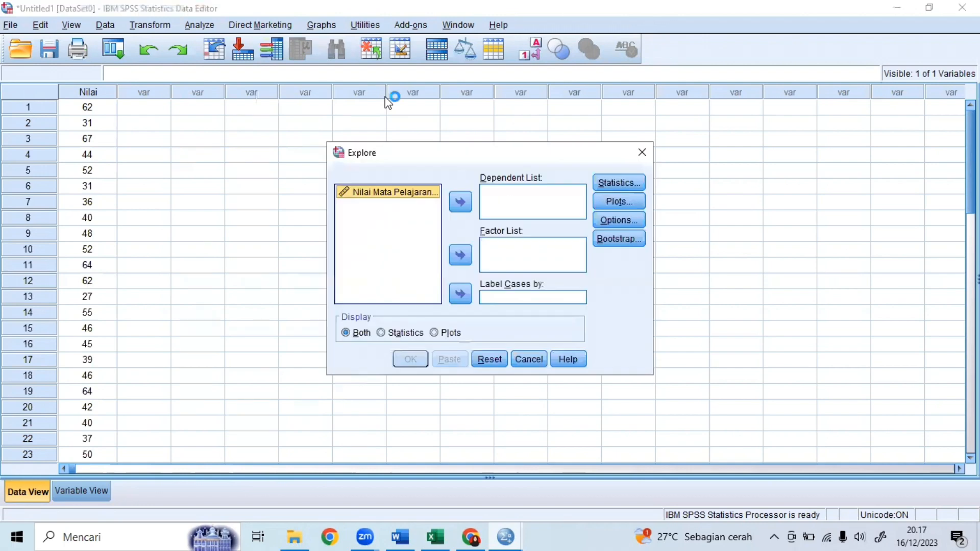
{"action": "left_click", "coordinate": [461, 203]}
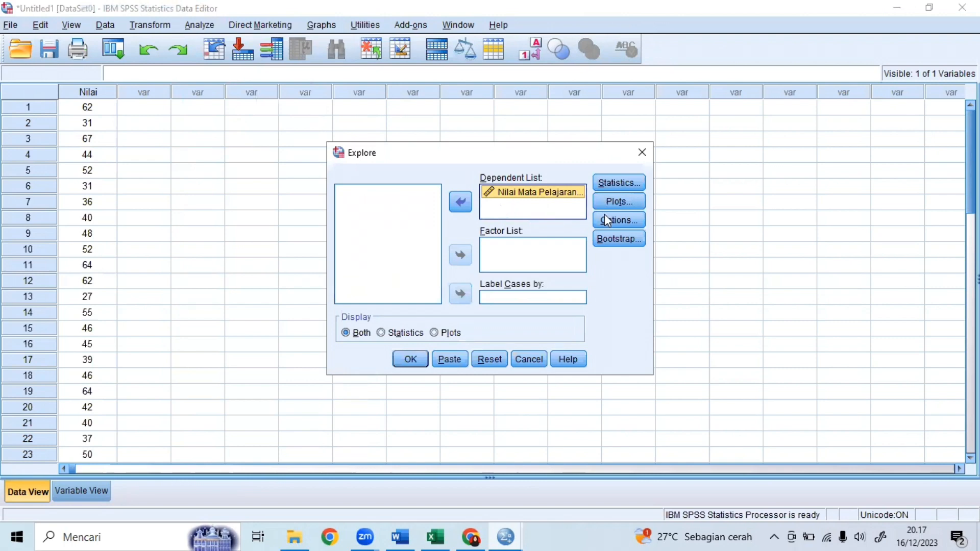
{"action": "left_click", "coordinate": [618, 205]}
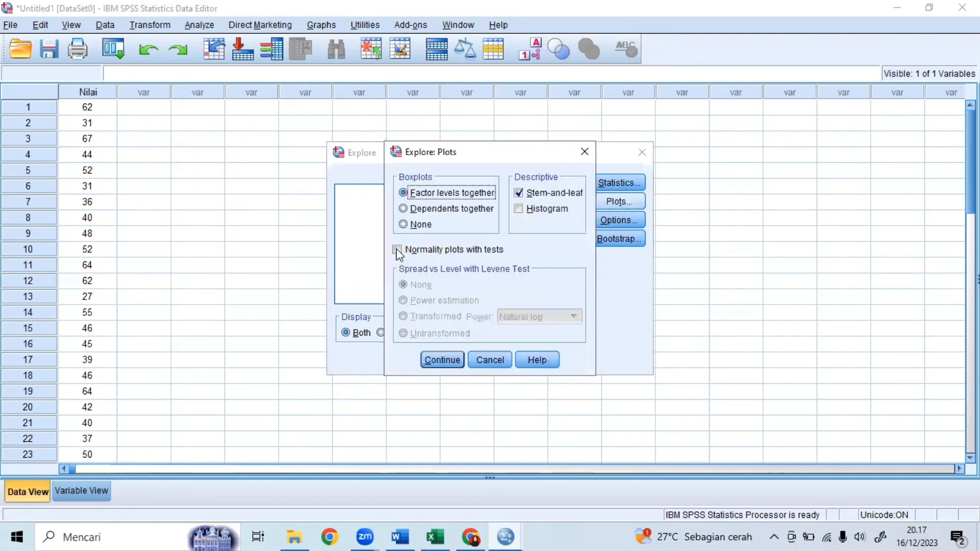
{"action": "left_click", "coordinate": [397, 250]}
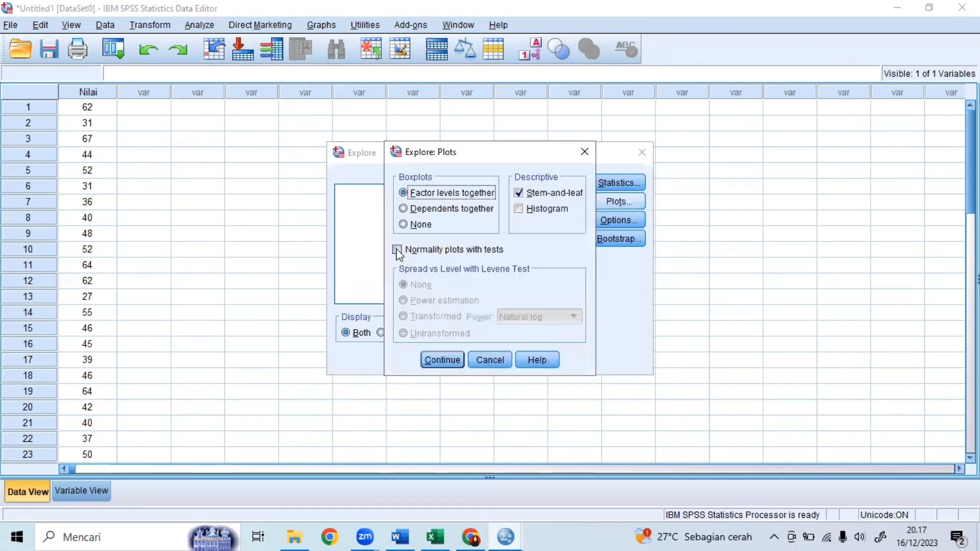
{"action": "left_click", "coordinate": [442, 363]}
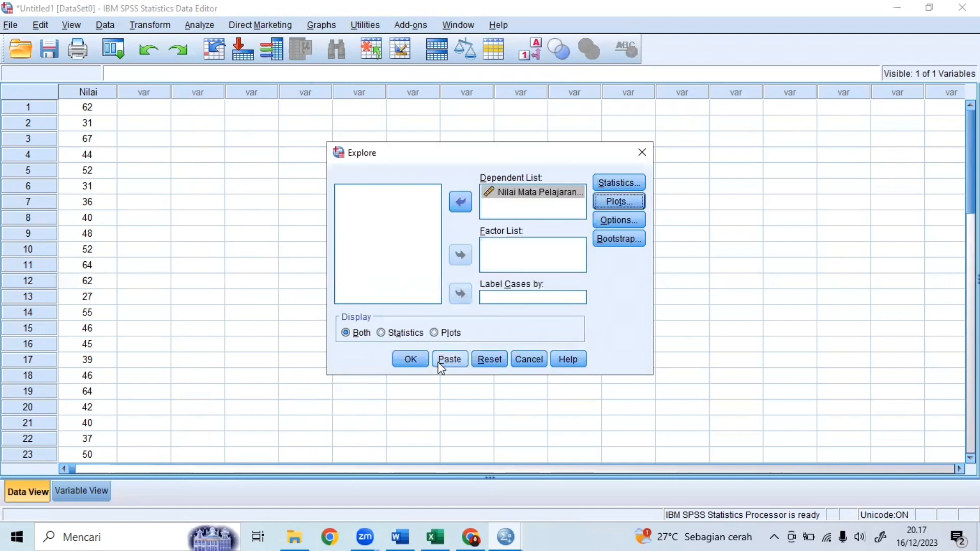
{"action": "left_click", "coordinate": [412, 360]}
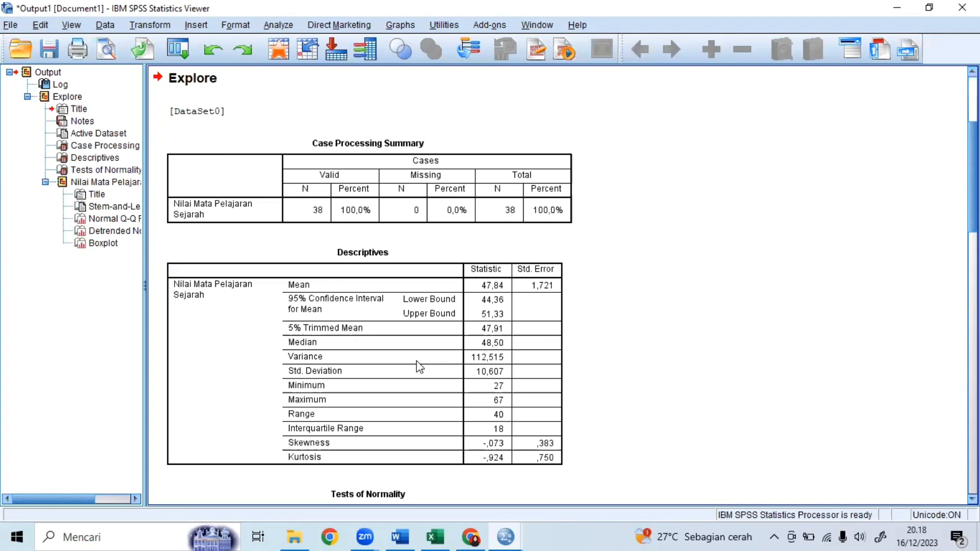
Examine the Explore output, from the case summary, descriptives and normality tests to the stem-and-leaf, Q-Q plots and boxplot.
{"action": "scroll", "coordinate": [420, 366], "scroll_direction": "up", "scroll_amount": 3}
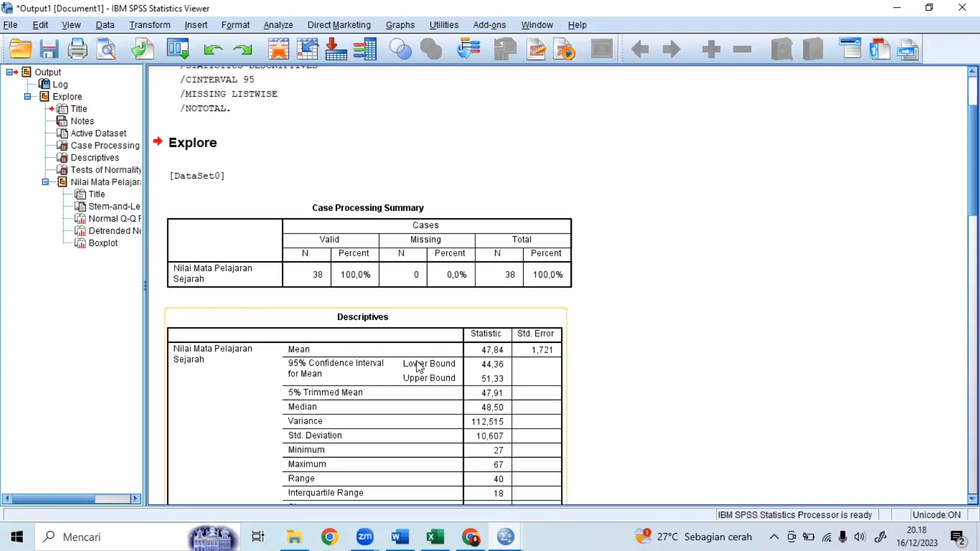
{"action": "scroll", "coordinate": [420, 367], "scroll_direction": "up", "scroll_amount": 2}
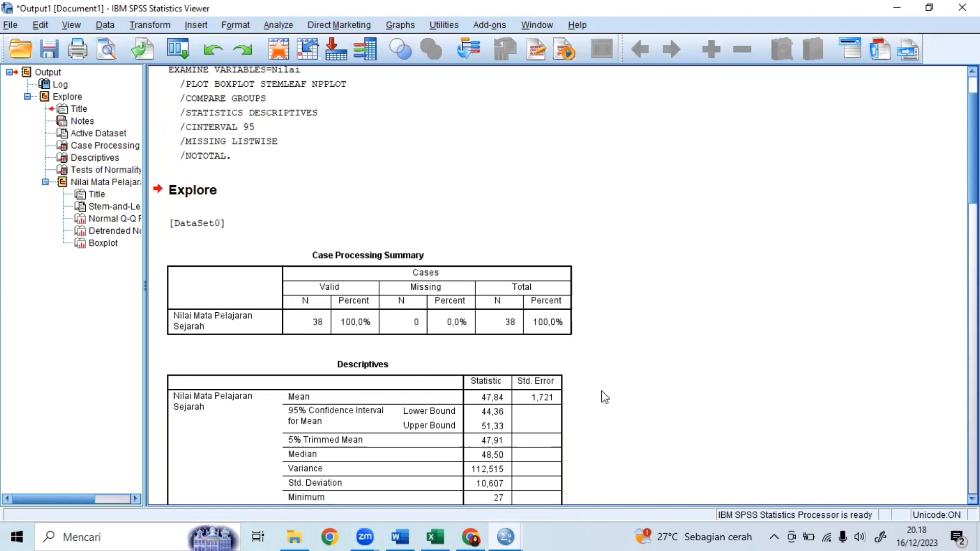
{"action": "scroll", "coordinate": [605, 397], "scroll_direction": "down", "scroll_amount": 3}
{"action": "scroll", "coordinate": [605, 397], "scroll_direction": "down", "scroll_amount": 6}
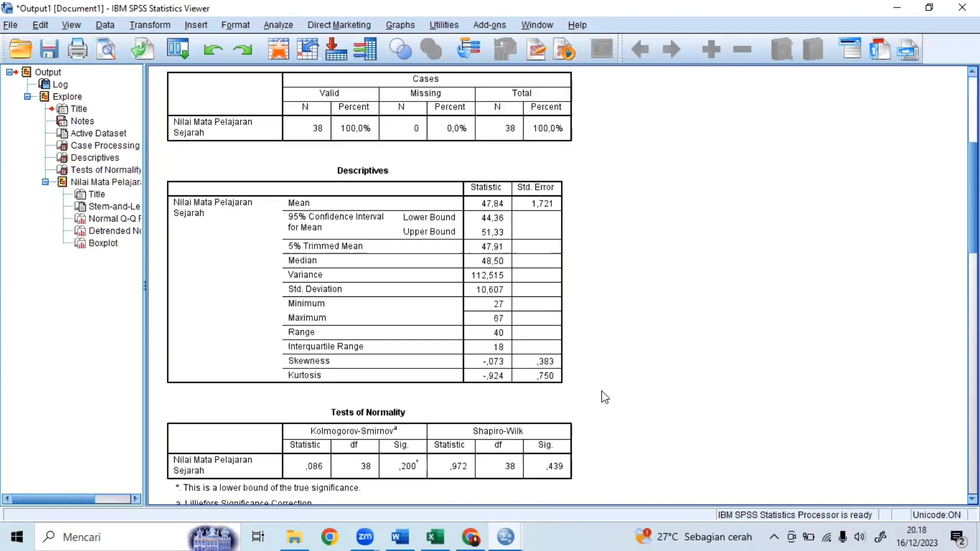
{"action": "scroll", "coordinate": [605, 397], "scroll_direction": "down", "scroll_amount": 3}
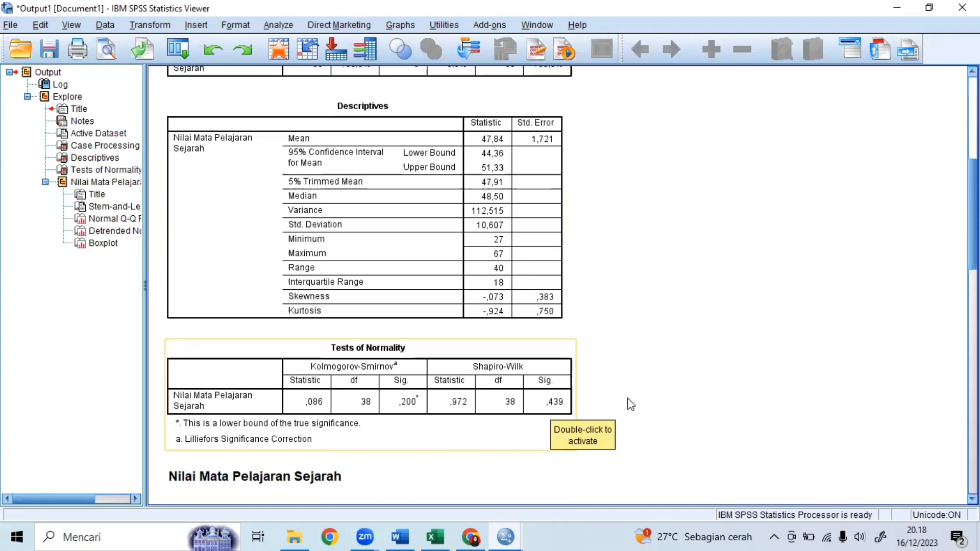
{"action": "scroll", "coordinate": [631, 405], "scroll_direction": "down", "scroll_amount": 3}
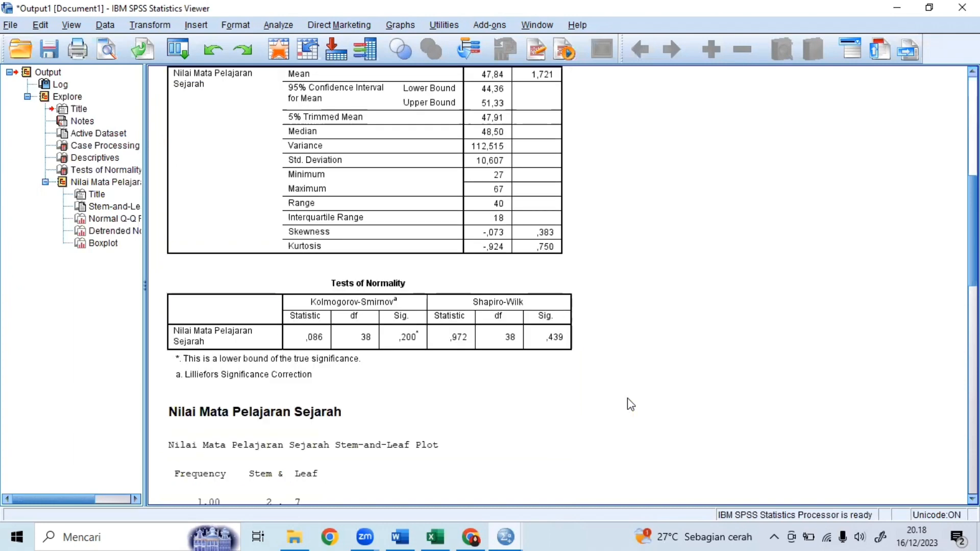
{"action": "scroll", "coordinate": [631, 404], "scroll_direction": "down", "scroll_amount": 6}
{"action": "scroll", "coordinate": [631, 404], "scroll_direction": "down", "scroll_amount": 3}
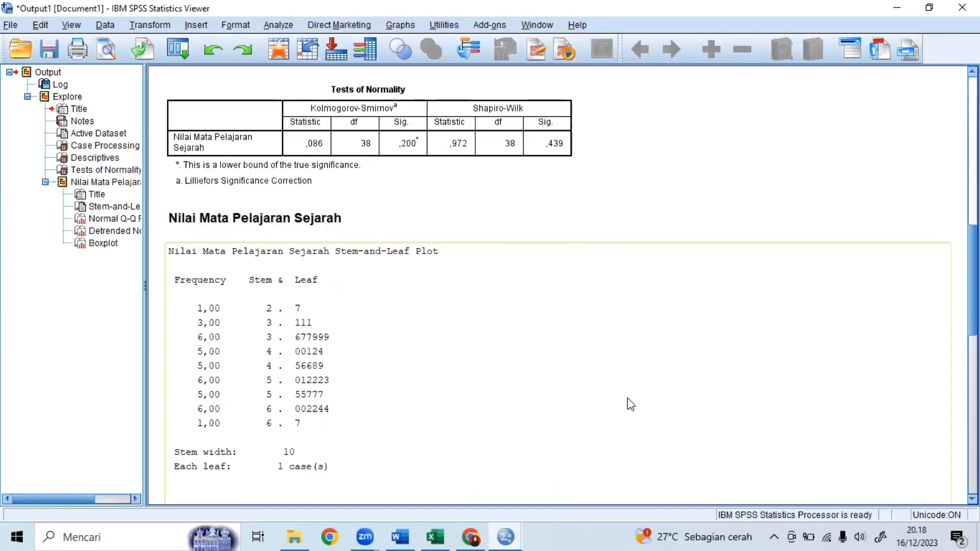
{"action": "scroll", "coordinate": [631, 404], "scroll_direction": "down", "scroll_amount": 3}
{"action": "scroll", "coordinate": [631, 405], "scroll_direction": "down", "scroll_amount": 6}
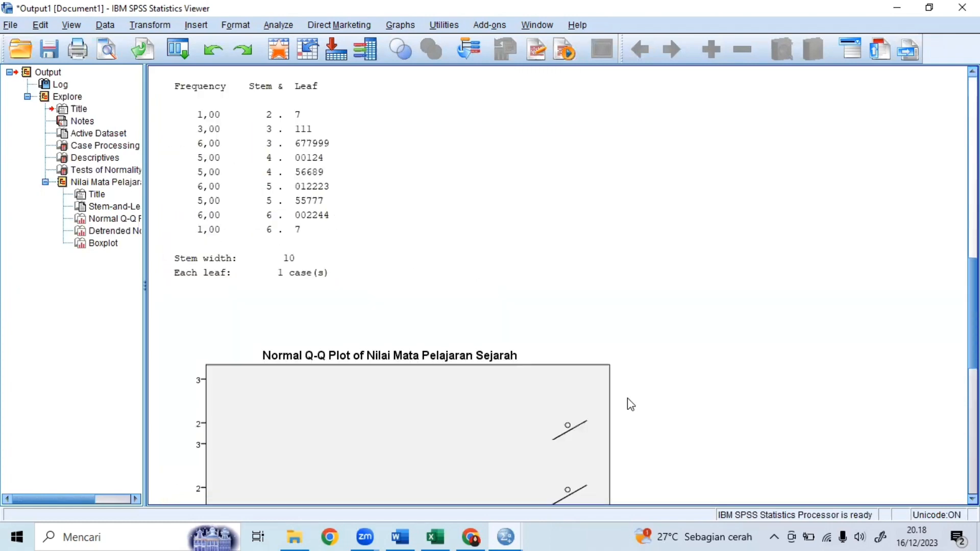
{"action": "scroll", "coordinate": [631, 404], "scroll_direction": "down", "scroll_amount": 6}
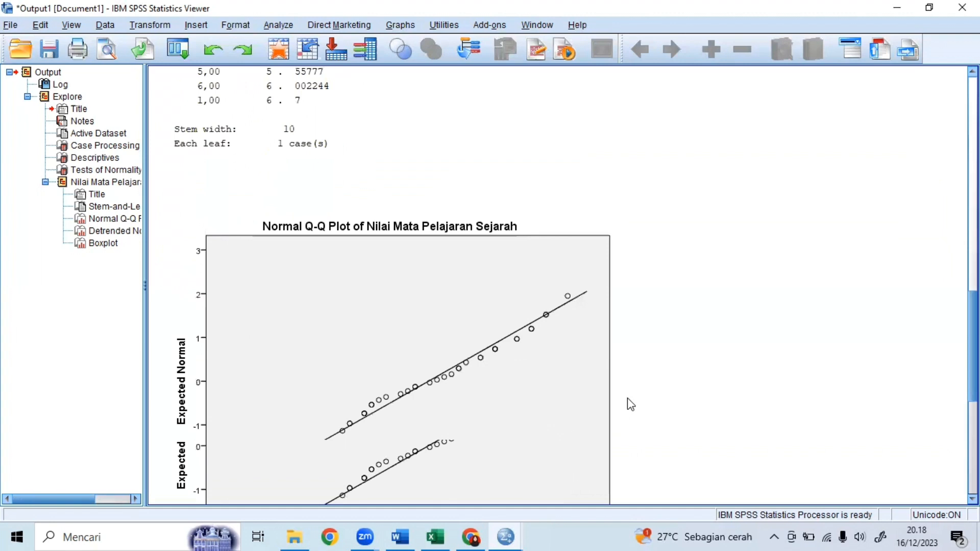
{"action": "scroll", "coordinate": [631, 404], "scroll_direction": "down", "scroll_amount": 18}
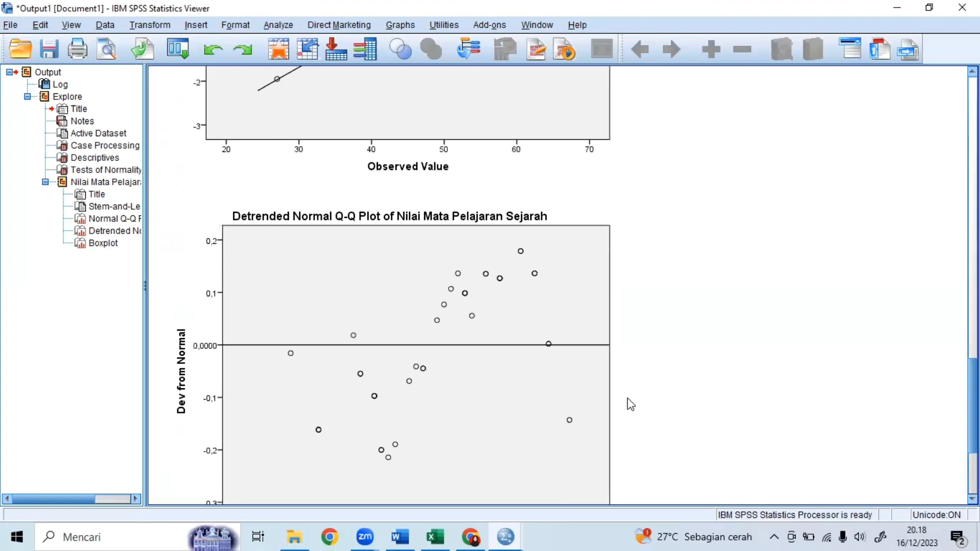
{"action": "scroll", "coordinate": [631, 404], "scroll_direction": "down", "scroll_amount": 9}
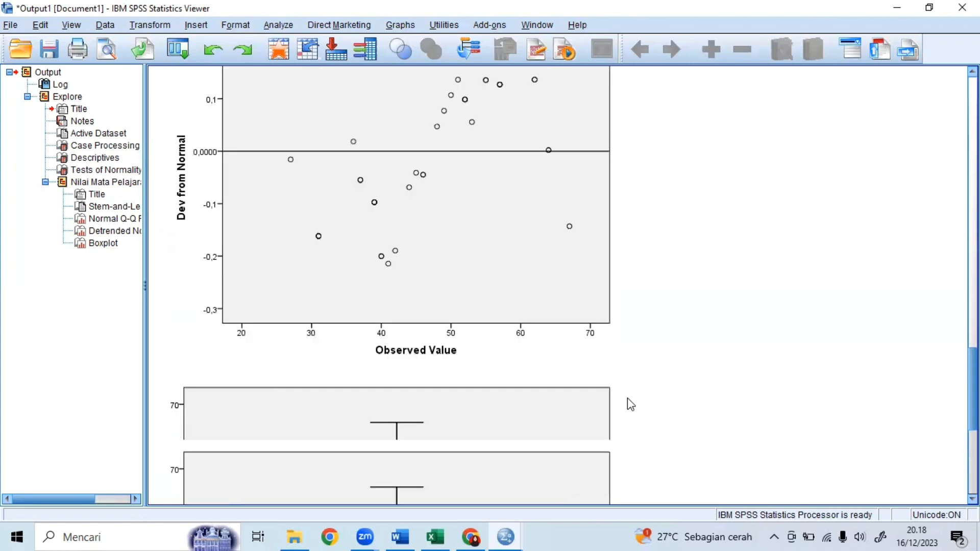
{"action": "scroll", "coordinate": [631, 404], "scroll_direction": "down", "scroll_amount": 12}
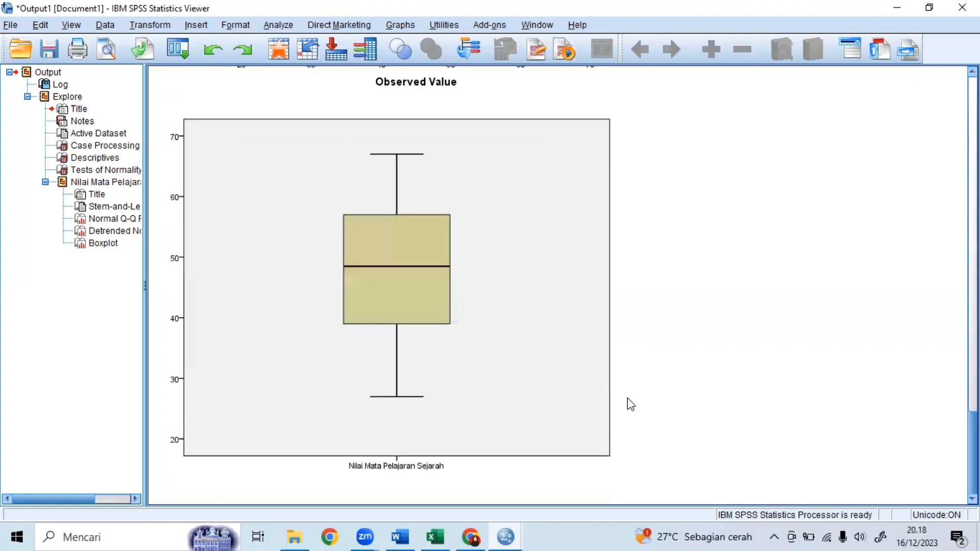
{"action": "scroll", "coordinate": [631, 404], "scroll_direction": "up", "scroll_amount": 20}
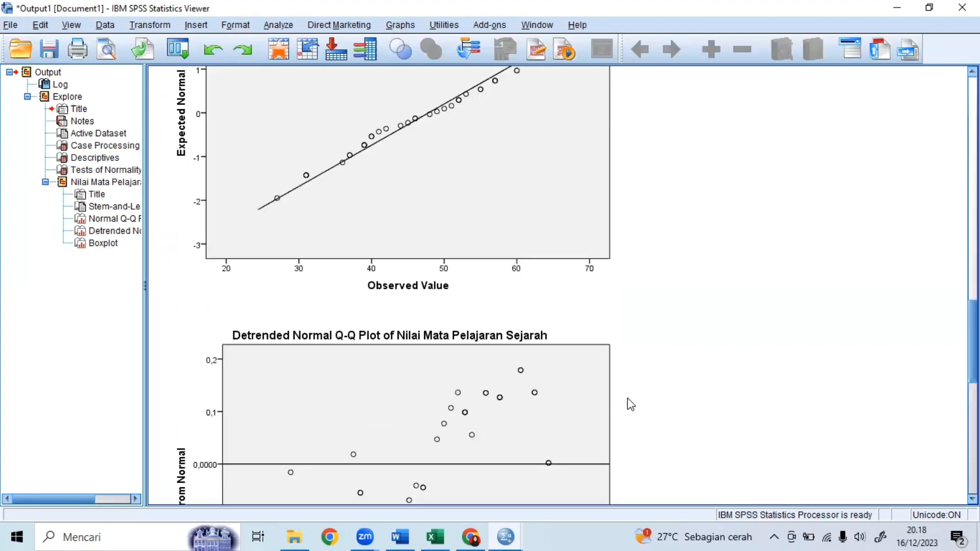
{"action": "scroll", "coordinate": [631, 404], "scroll_direction": "up", "scroll_amount": 20}
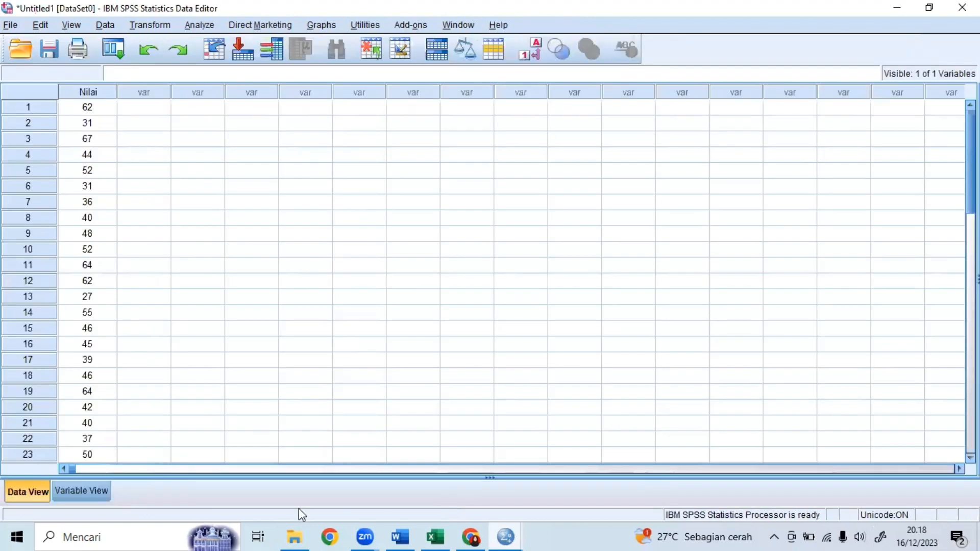
Add a second numeric variable named hasil in the SPSS Data Editor and set its decimals to 0.
{"action": "left_click", "coordinate": [73, 491]}
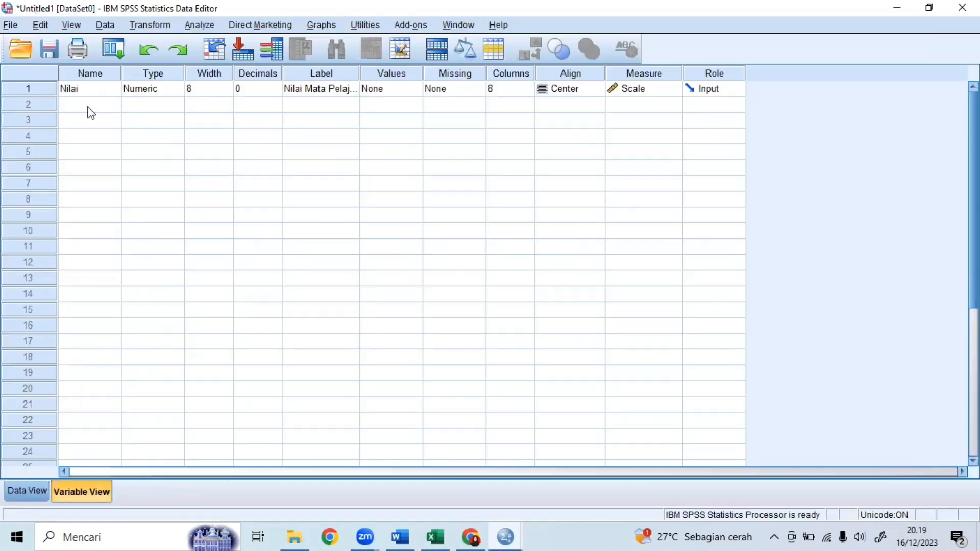
{"action": "left_click", "coordinate": [89, 106]}
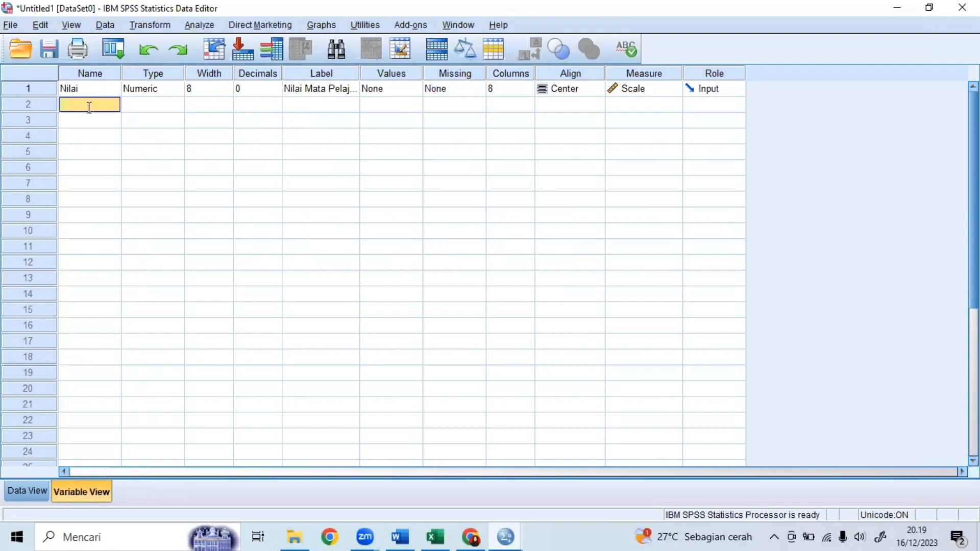
{"action": "type", "text": "hasil"}
{"action": "key", "text": "Return"}
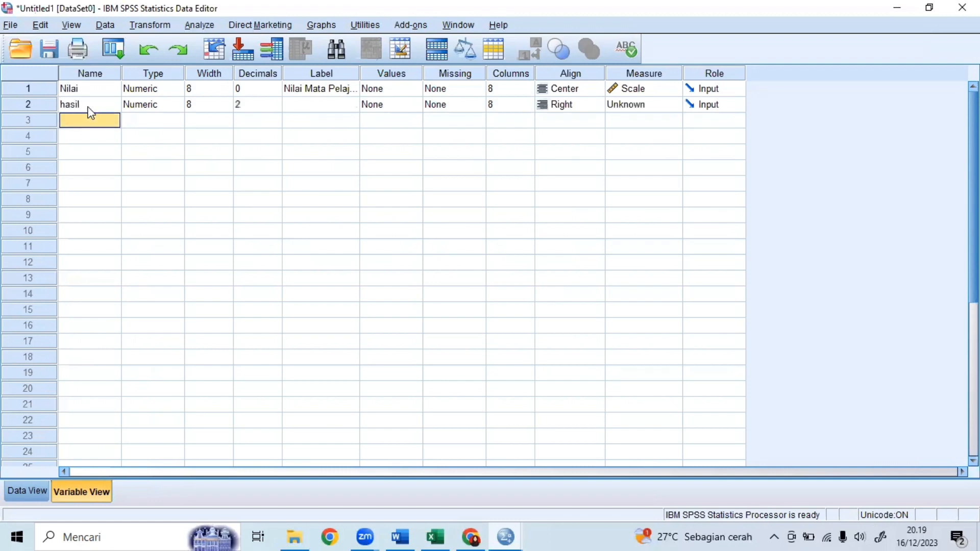
{"action": "left_click", "coordinate": [149, 110]}
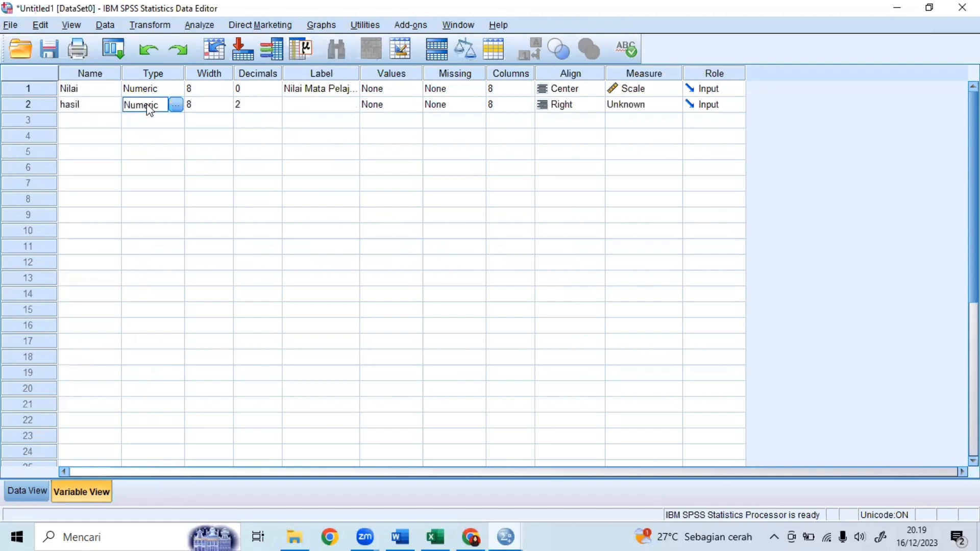
{"action": "left_click", "coordinate": [214, 104]}
{"action": "left_click", "coordinate": [245, 106]}
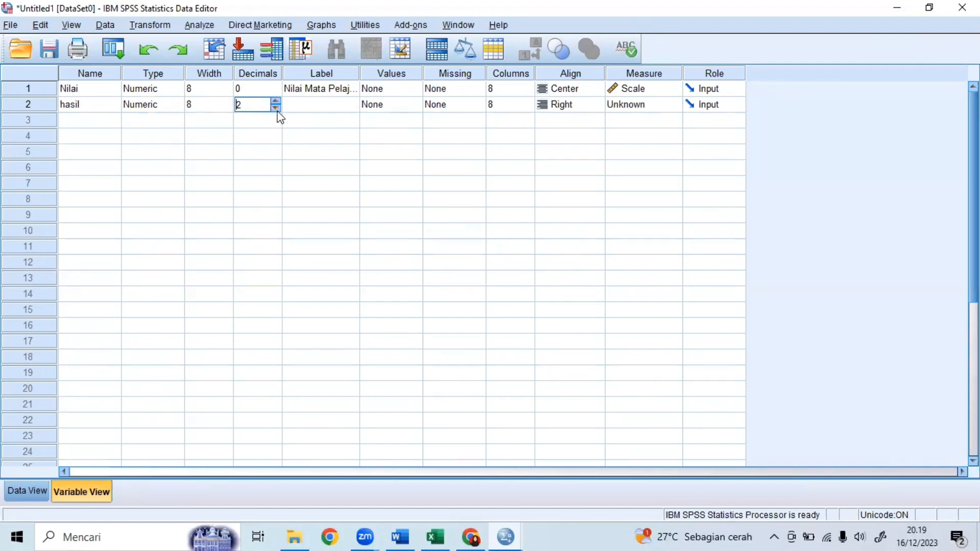
{"action": "left_click", "coordinate": [277, 109]}
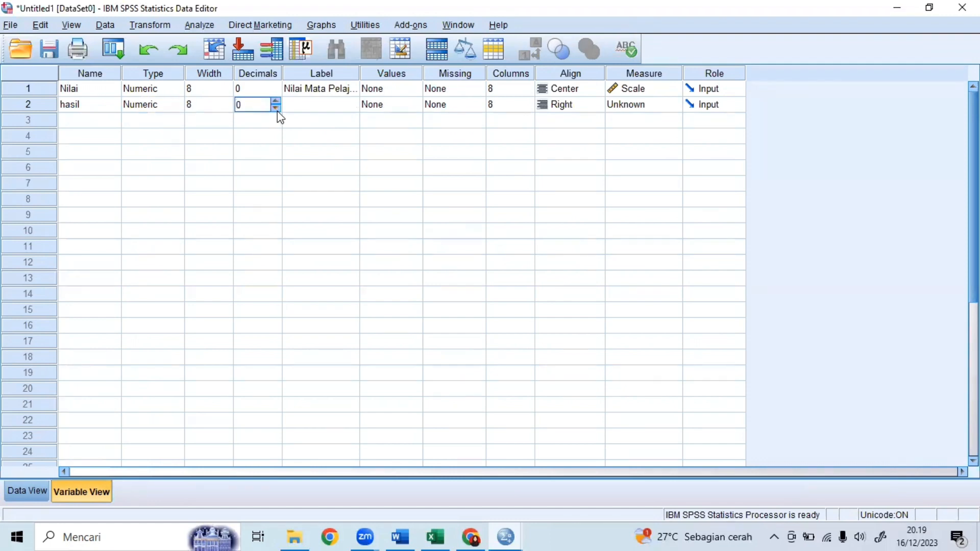
Label the hasil variable "Hasil Belajar Sejarah", keep its alignment at Right and set its measurement level to Scale.
{"action": "left_click", "coordinate": [308, 103]}
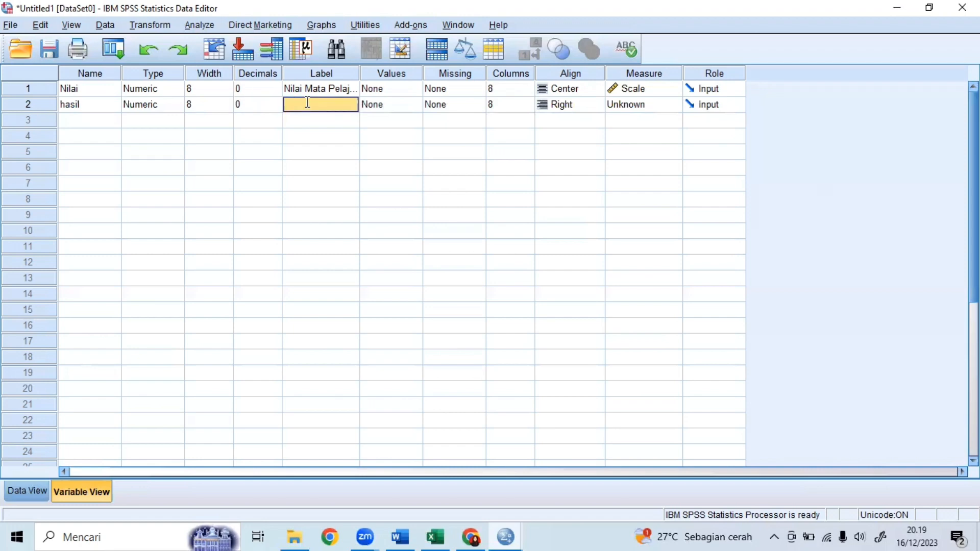
{"action": "type", "text": "Hasil Bel"}
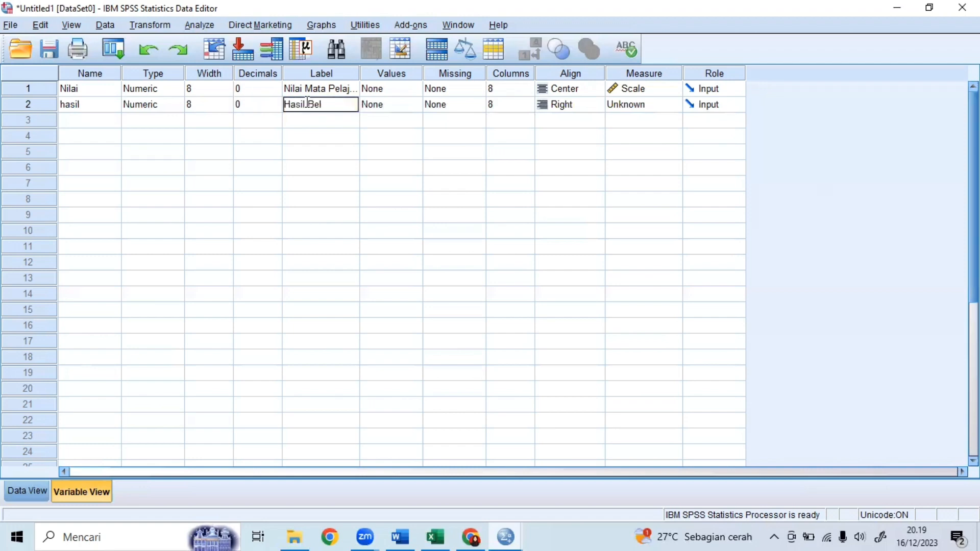
{"action": "type", "text": "ajar Sejarah"}
{"action": "left_click", "coordinate": [571, 105]}
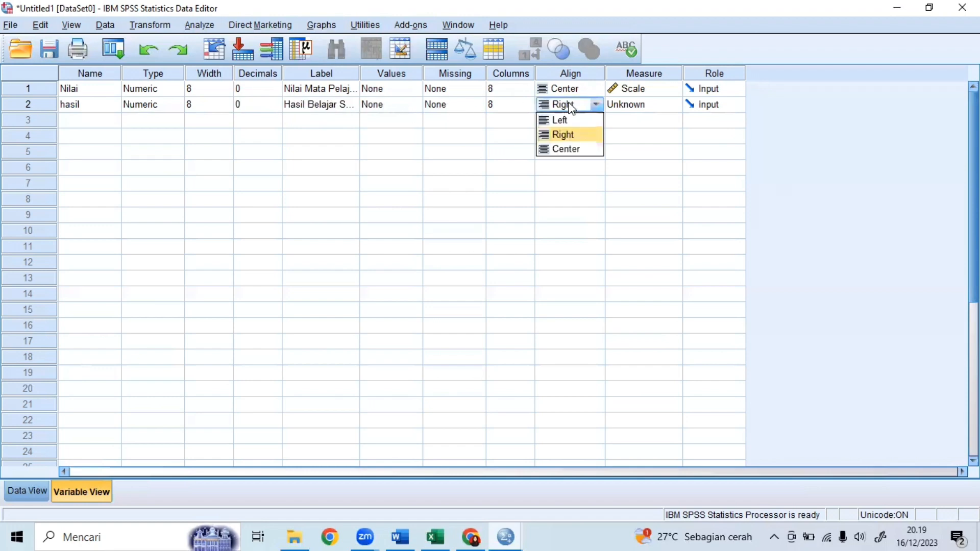
{"action": "left_click", "coordinate": [562, 136]}
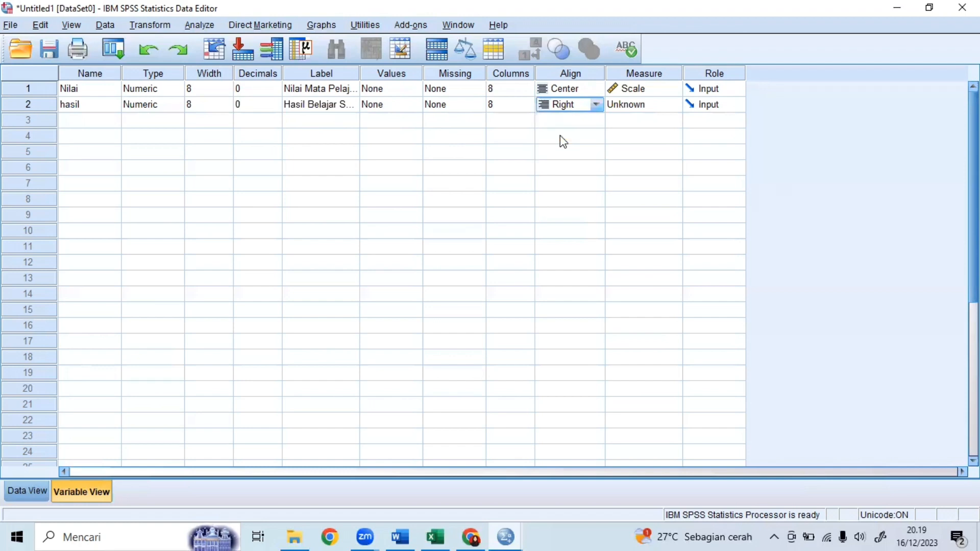
{"action": "left_click", "coordinate": [637, 105]}
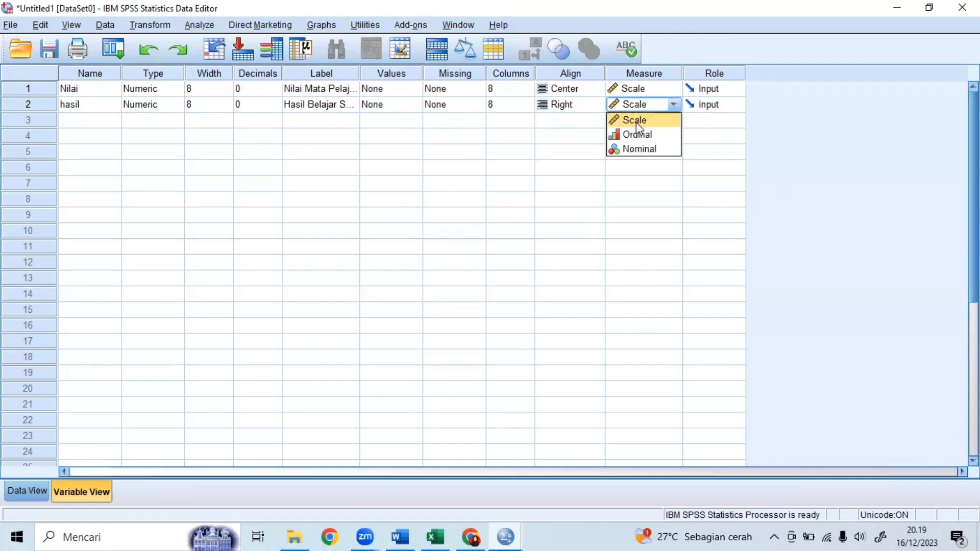
{"action": "left_click", "coordinate": [636, 122]}
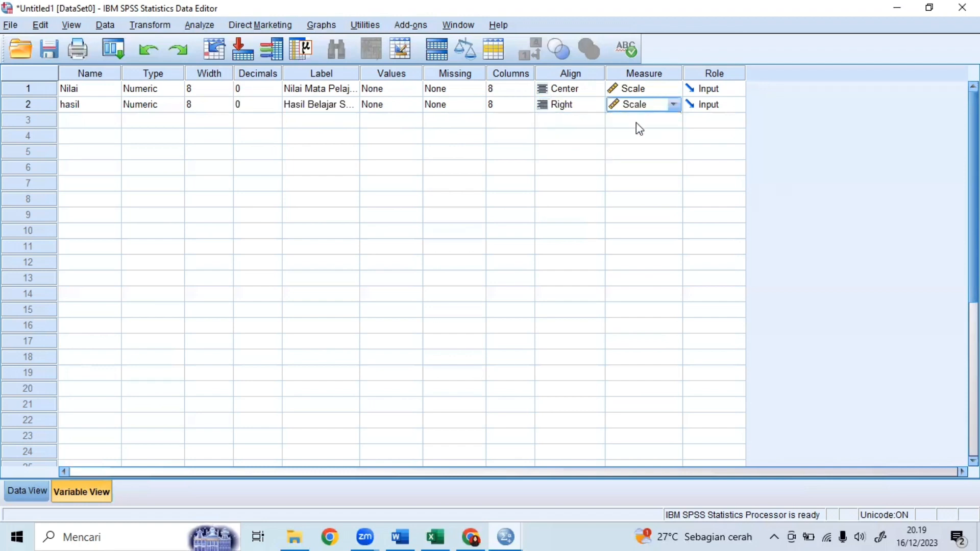
Add a third numeric variable named kelas with 0 decimals and the label "kelas".
{"action": "left_click", "coordinate": [83, 123]}
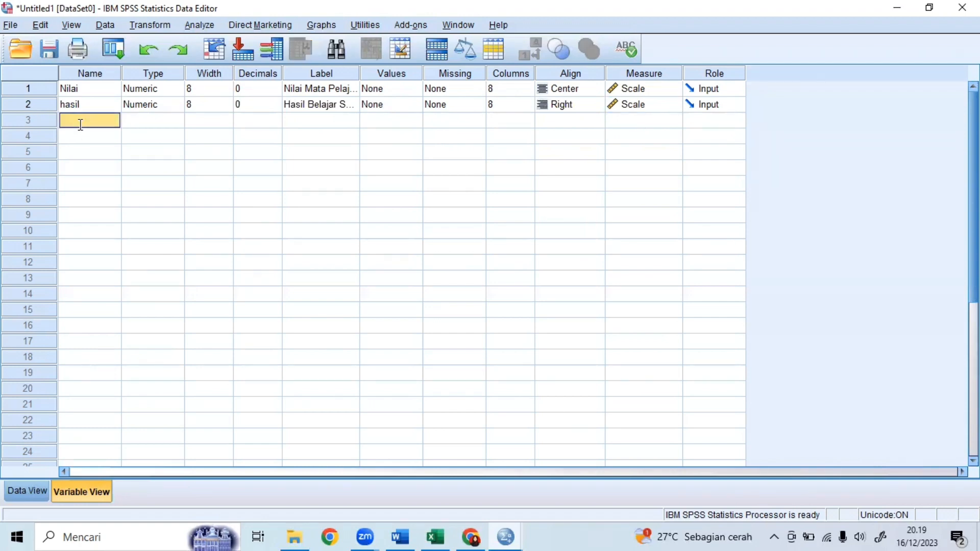
{"action": "type", "text": "kelas"}
{"action": "key", "text": "Return"}
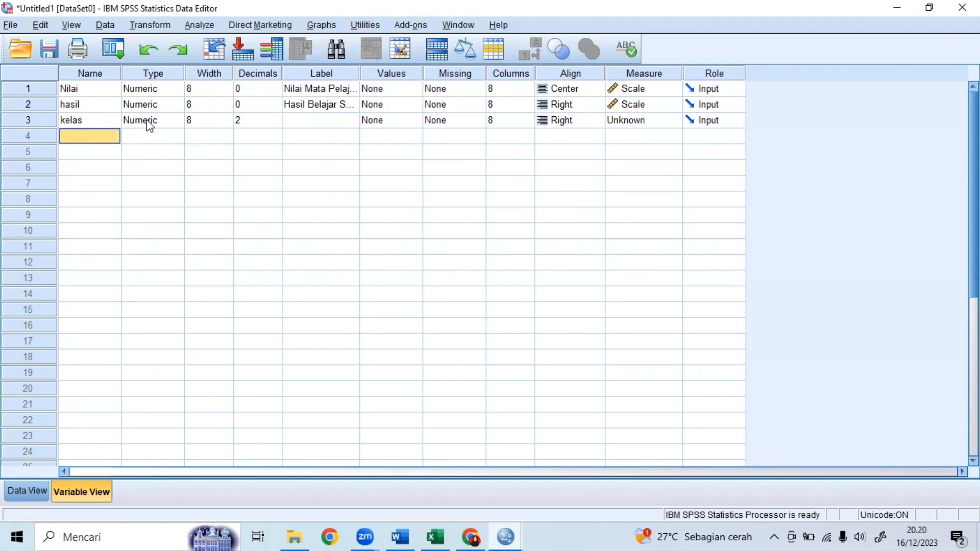
{"action": "left_click", "coordinate": [271, 120]}
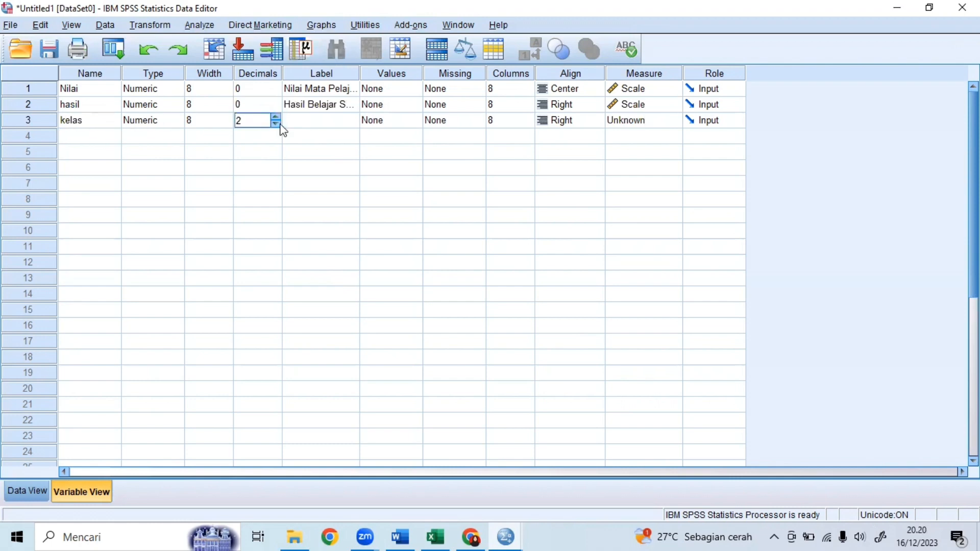
{"action": "double_click", "coordinate": [278, 124]}
{"action": "left_click", "coordinate": [299, 121]}
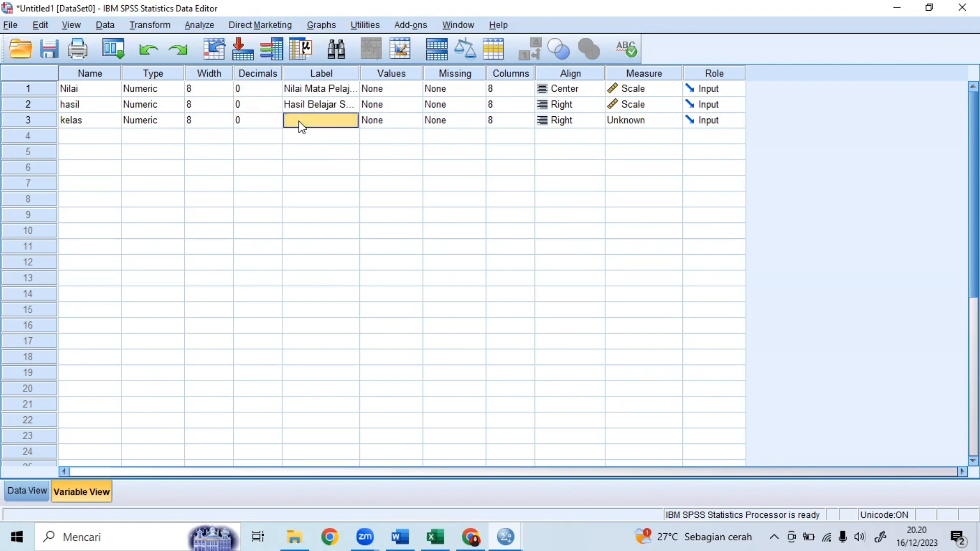
{"action": "type", "text": "kelas"}
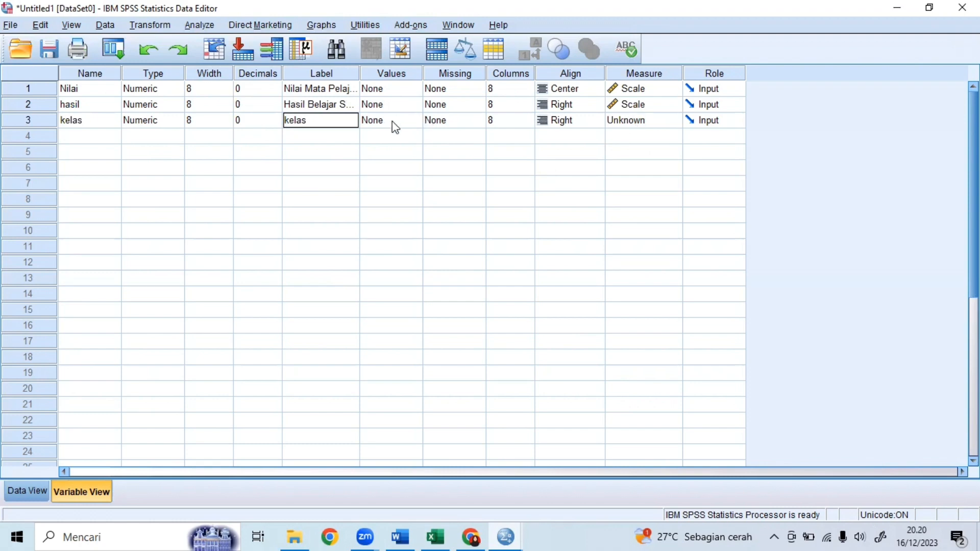
Define value labels for the kelas variable: 1 = "kelas A" and 2 = "Kelas B".
{"action": "left_click", "coordinate": [414, 126]}
{"action": "left_click", "coordinate": [415, 125]}
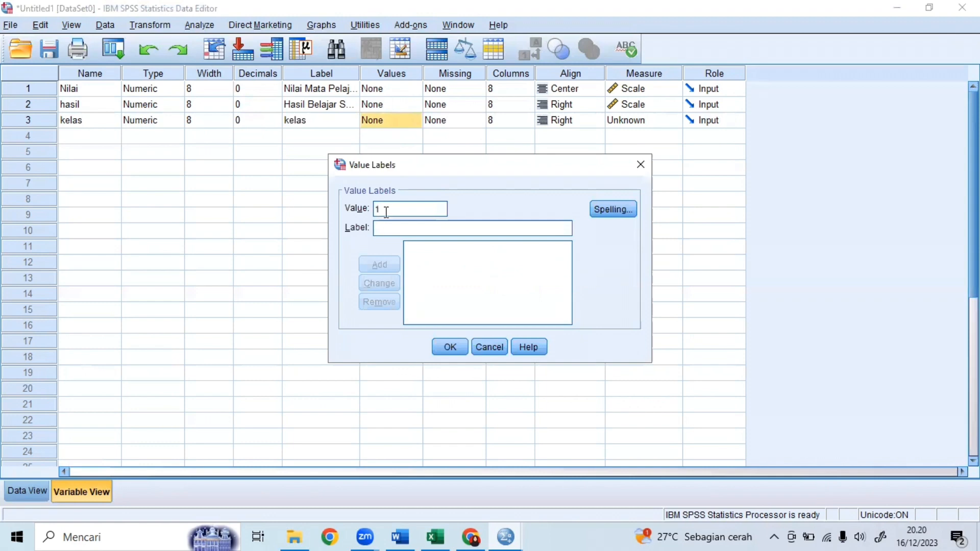
{"action": "left_click", "coordinate": [385, 230]}
{"action": "type", "text": "kelas A"}
{"action": "left_click", "coordinate": [379, 265]}
{"action": "left_click", "coordinate": [386, 211]}
{"action": "type", "text": "2"}
{"action": "left_click", "coordinate": [383, 230]}
{"action": "type", "text": "k"}
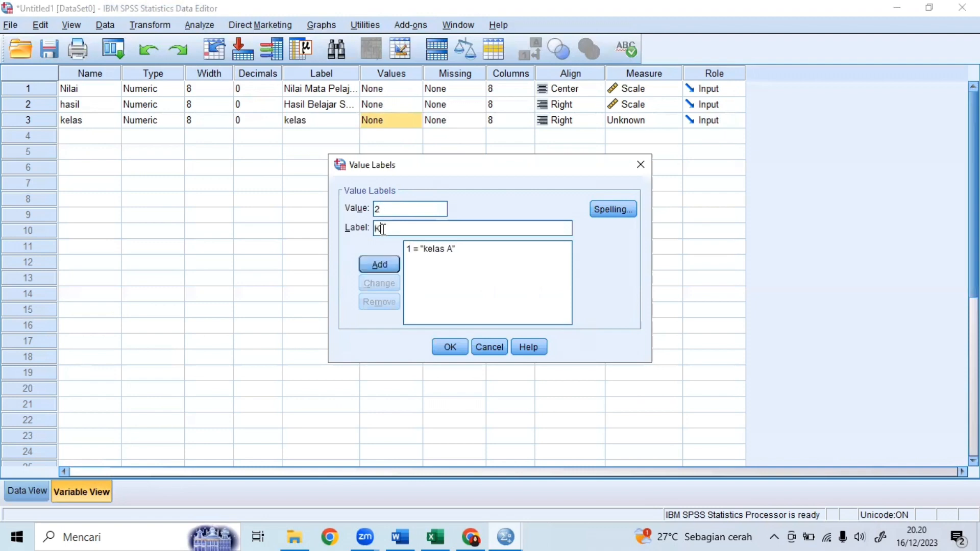
{"action": "type", "text": "elas B"}
{"action": "left_click", "coordinate": [390, 266]}
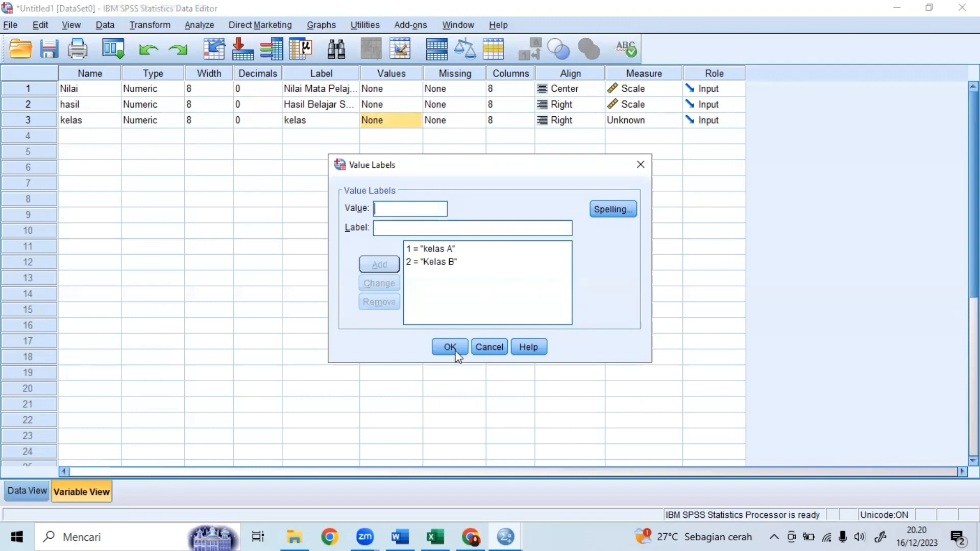
{"action": "left_click", "coordinate": [450, 348]}
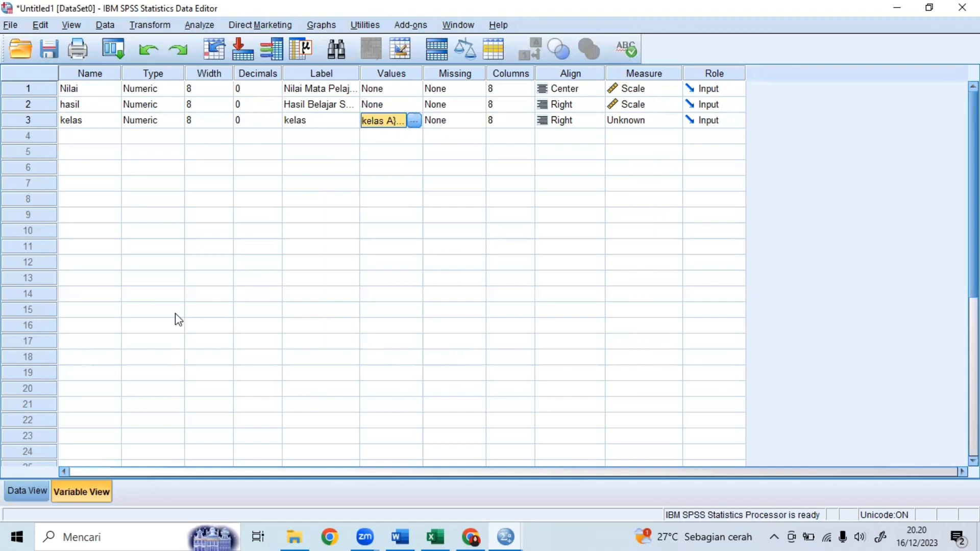
Copy the NILAI A scores in A2:A39 of Excel's Homogenitas sheet into the hasil column of the SPSS data, starting at case 1.
{"action": "left_click", "coordinate": [23, 491]}
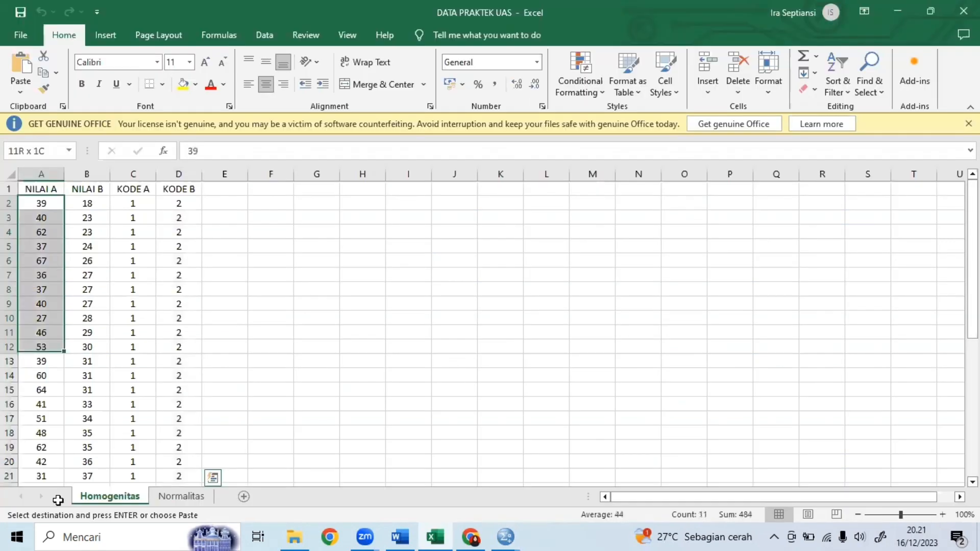
{"action": "left_click_drag", "start_coordinate": [56, 502], "coordinate": [45, 445]}
{"action": "key", "text": "ctrl+c"}
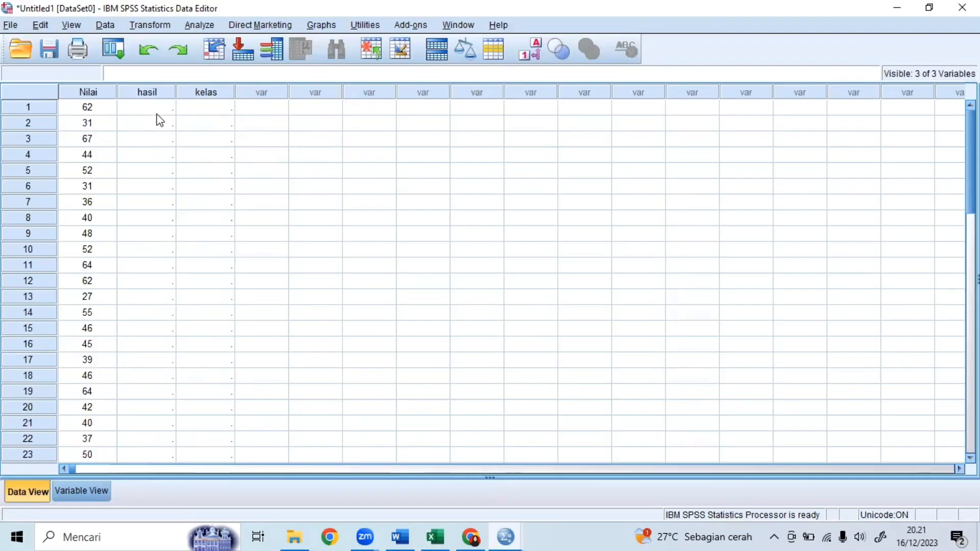
{"action": "left_click", "coordinate": [155, 107]}
{"action": "key", "text": "ctrl+v"}
{"action": "scroll", "coordinate": [189, 286], "scroll_direction": "down", "scroll_amount": 10}
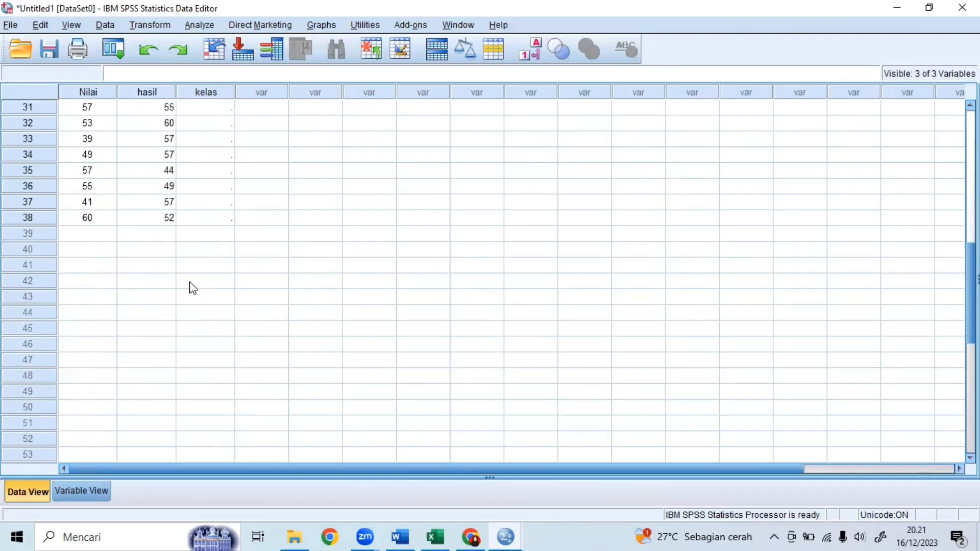
Copy the NILAI B scores in B2:B39 of Excel's Homogenitas sheet into the SPSS hasil column, starting at case 39.
{"action": "key", "text": "alt+Tab"}
{"action": "scroll", "coordinate": [190, 282], "scroll_direction": "up", "scroll_amount": 7}
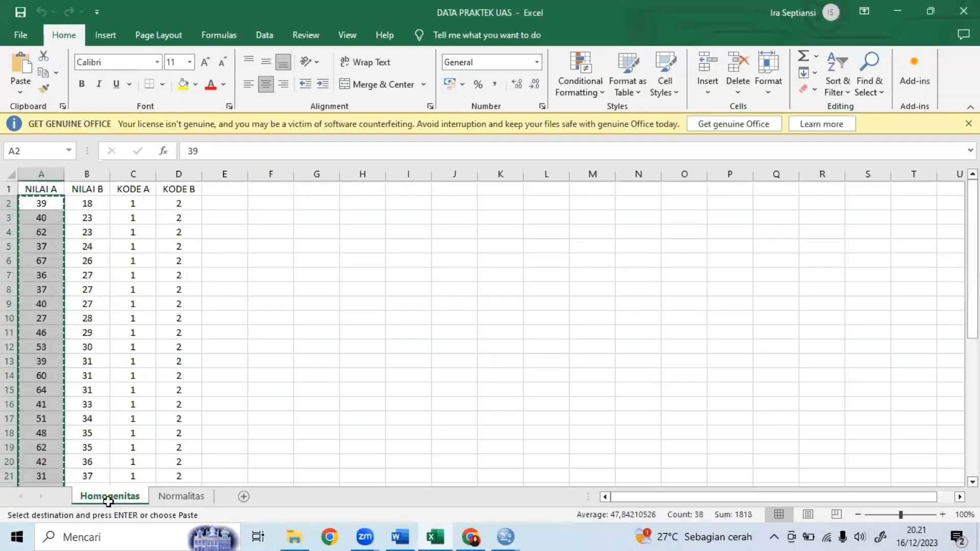
{"action": "left_click_drag", "start_coordinate": [87, 203], "coordinate": [99, 454]}
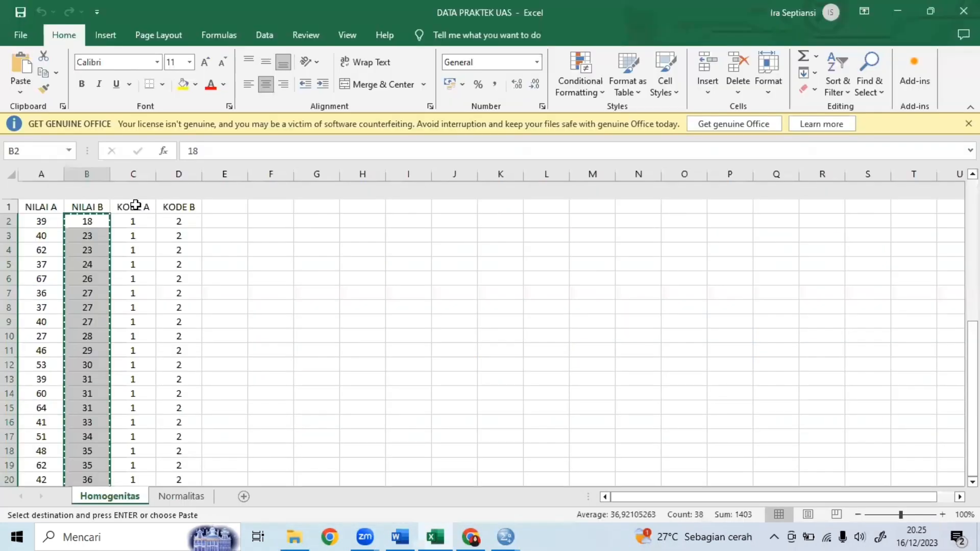
Copy the KODE A codes in C2:C39 of Excel's Homogenitas sheet into the SPSS kelas column, starting at case 1.
{"action": "left_click_drag", "start_coordinate": [134, 221], "coordinate": [137, 461]}
{"action": "key", "text": "ctrl+c"}
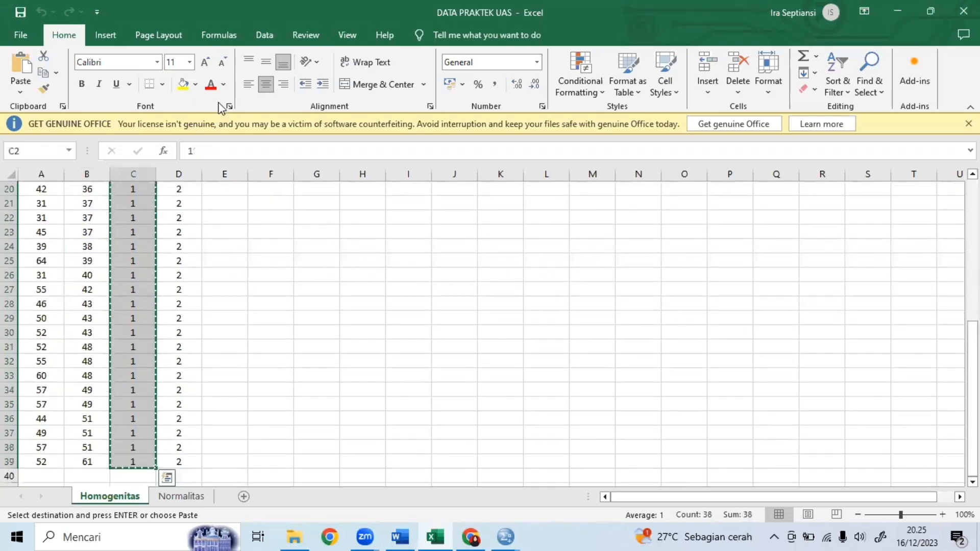
{"action": "key", "text": "alt+Tab"}
{"action": "key", "text": "ctrl+v"}
{"action": "scroll", "coordinate": [247, 281], "scroll_direction": "down", "scroll_amount": 12}
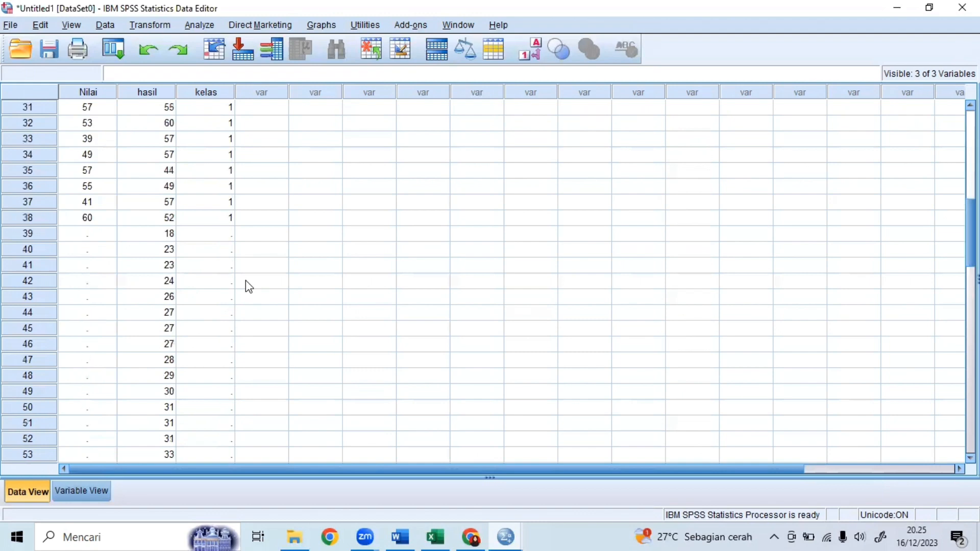
Copy the KODE B codes in D2:D39 of Excel's Homogenitas sheet into the SPSS kelas column, starting at case 39.
{"action": "key", "text": "alt+Tab"}
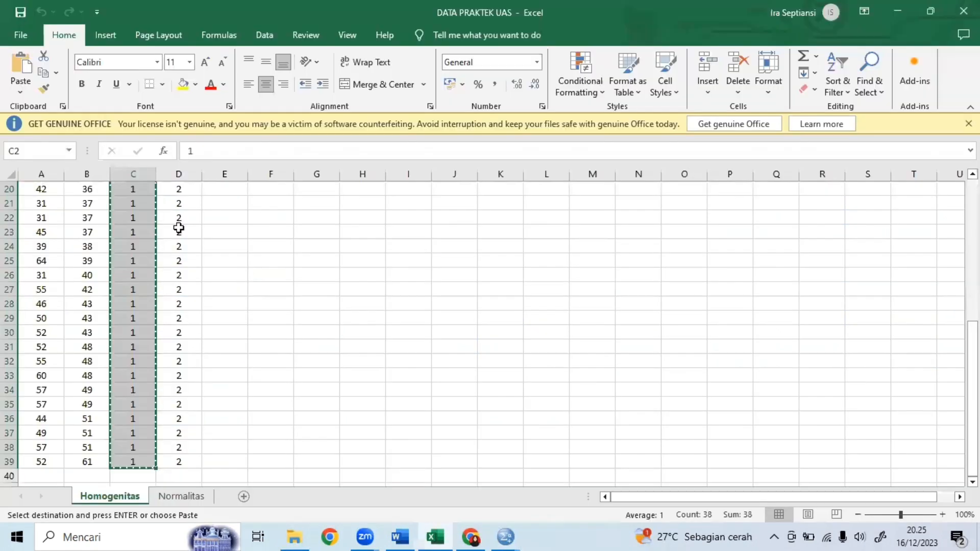
{"action": "scroll", "coordinate": [181, 419], "scroll_direction": "up", "scroll_amount": 6}
{"action": "left_click_drag", "start_coordinate": [180, 189], "coordinate": [184, 478]}
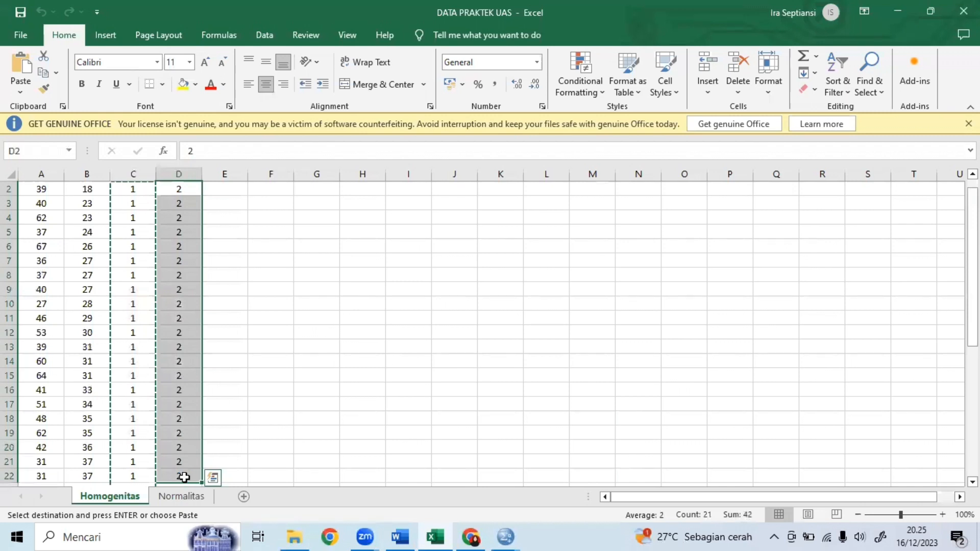
{"action": "key", "text": "ctrl+shift+Down"}
{"action": "key", "text": "ctrl+c"}
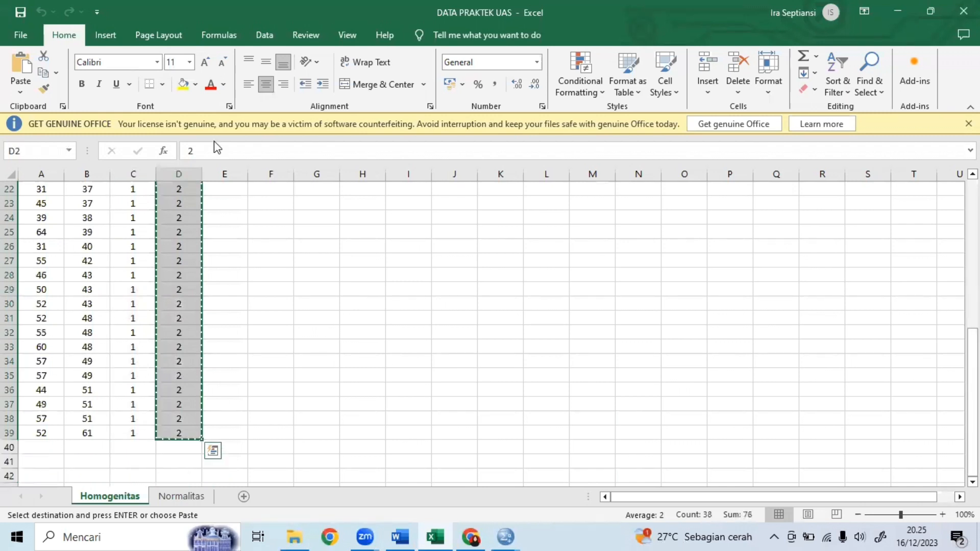
{"action": "key", "text": "alt+Tab"}
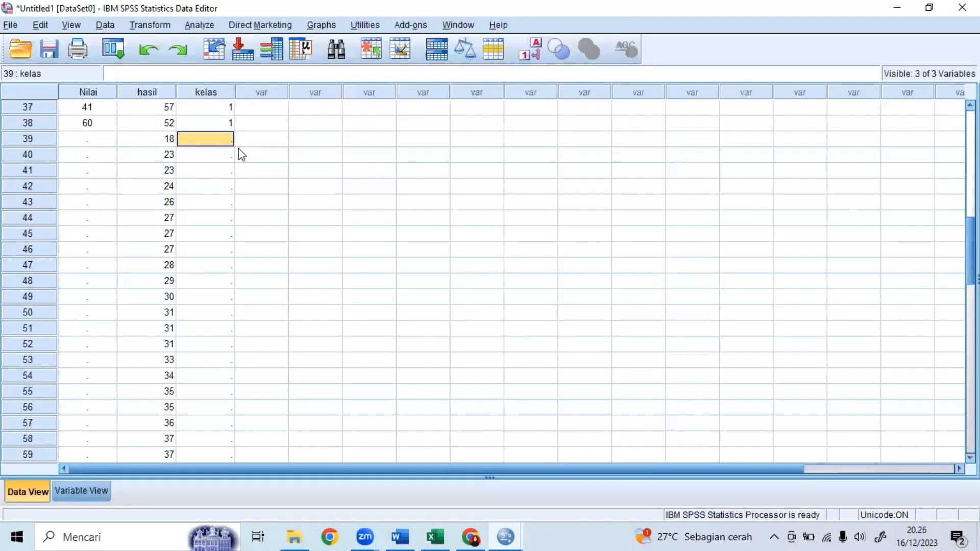
{"action": "key", "text": "ctrl+v"}
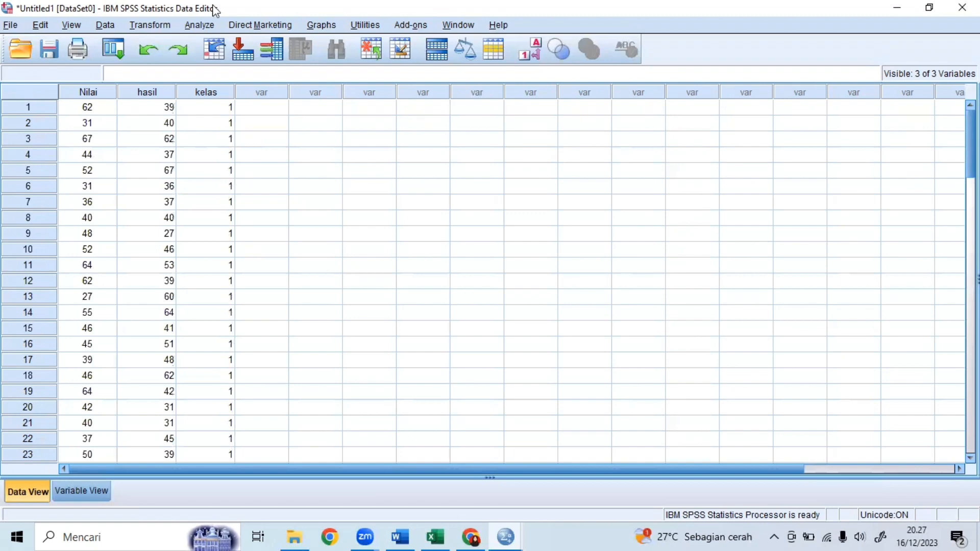
Set up a One-Way ANOVA with Hasil Belajar Sejarah as the dependent variable and kelas as the factor.
{"action": "left_click", "coordinate": [200, 25]}
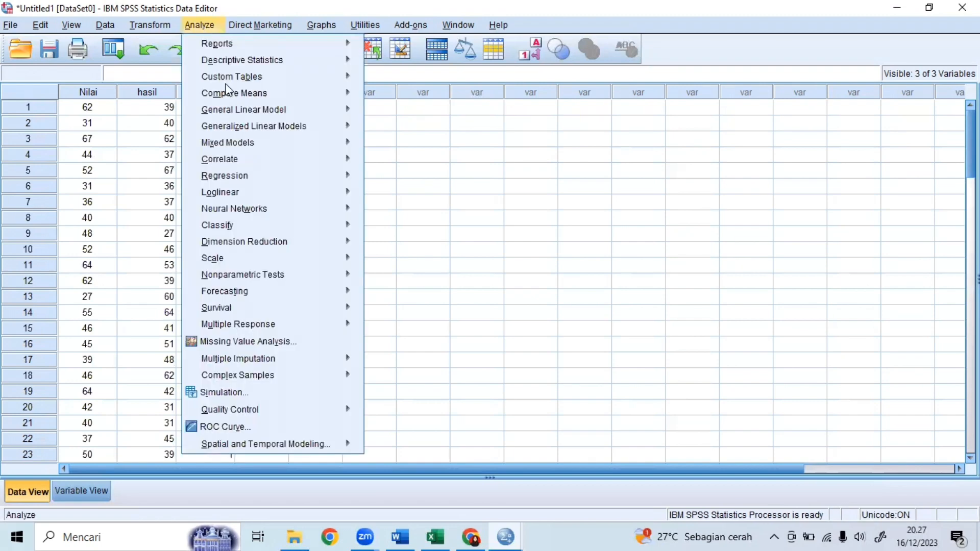
{"action": "mouse_move", "coordinate": [229, 93]}
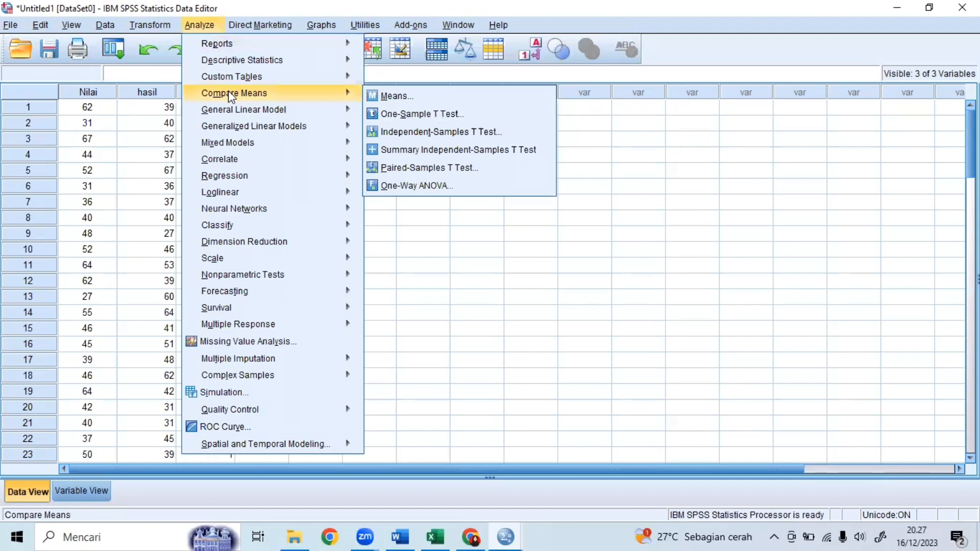
{"action": "left_click", "coordinate": [413, 187]}
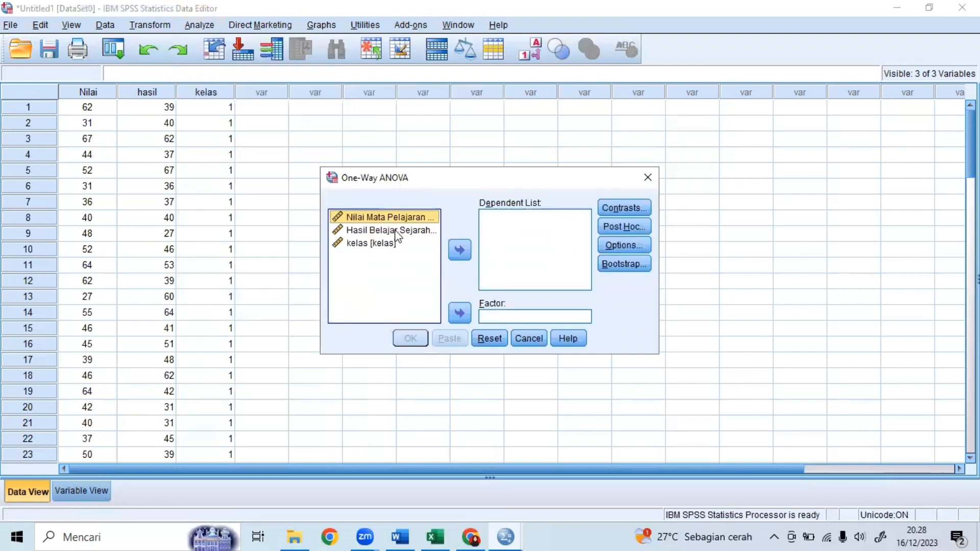
{"action": "left_click", "coordinate": [398, 232]}
{"action": "double_click", "coordinate": [385, 232]}
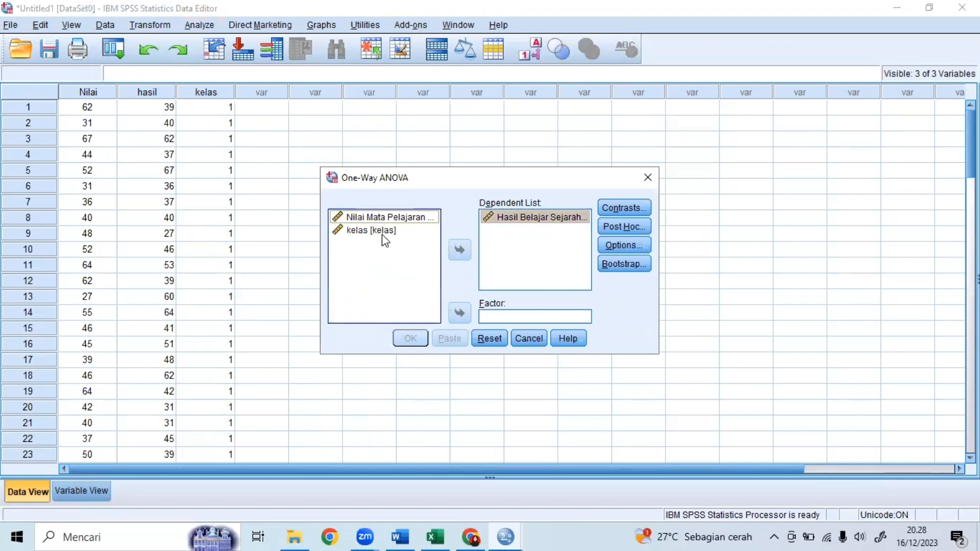
{"action": "left_click", "coordinate": [388, 230]}
{"action": "left_click", "coordinate": [458, 313]}
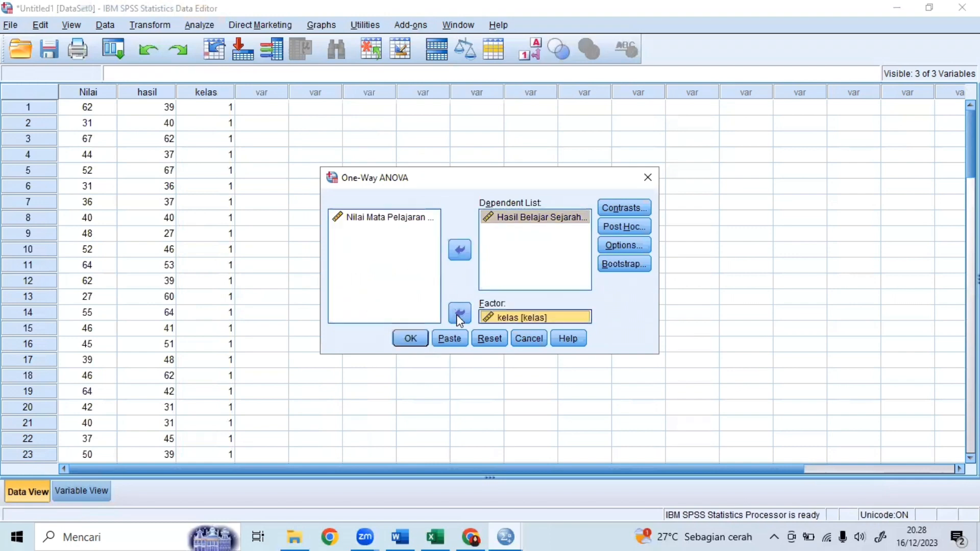
Enable the homogeneity of variance test for the One-Way ANOVA and run the analysis.
{"action": "left_click", "coordinate": [612, 244]}
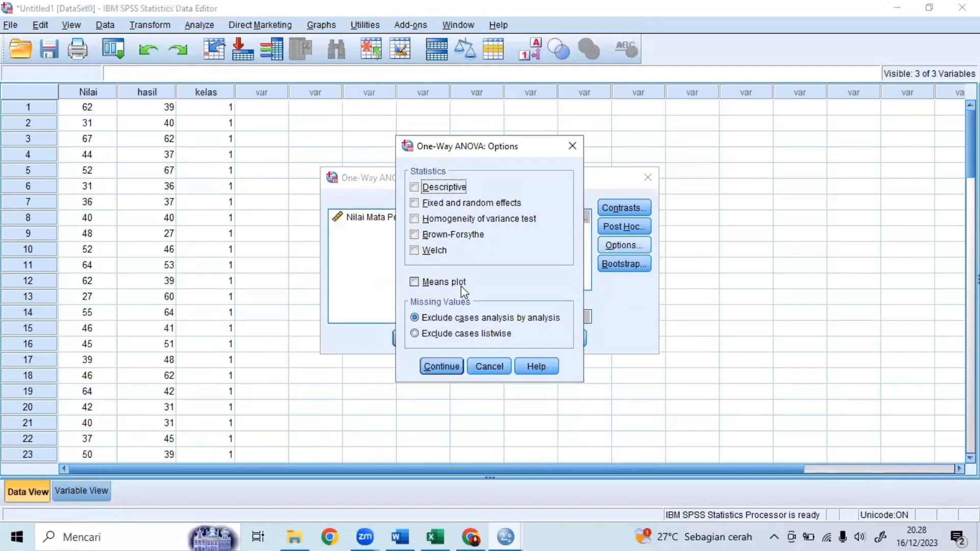
{"action": "left_click", "coordinate": [413, 217]}
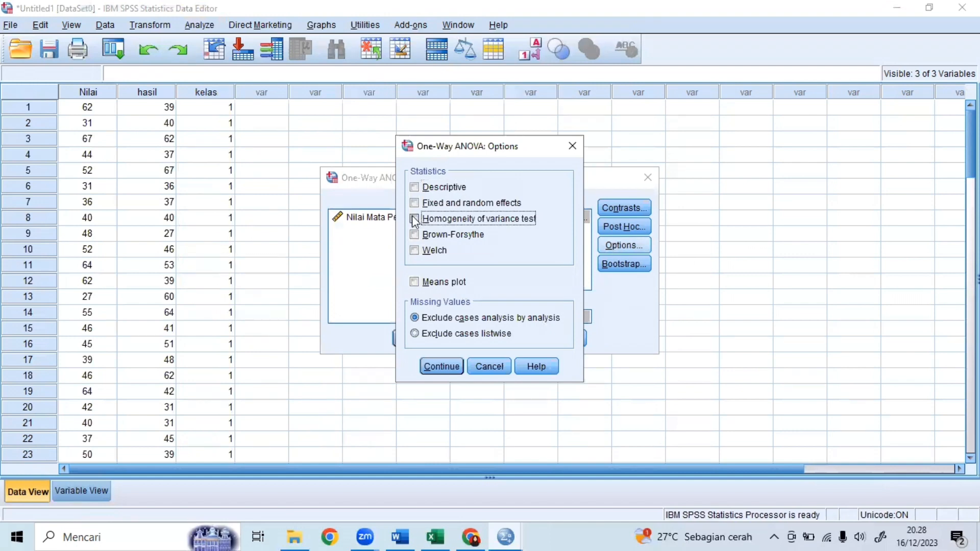
{"action": "left_click", "coordinate": [432, 363]}
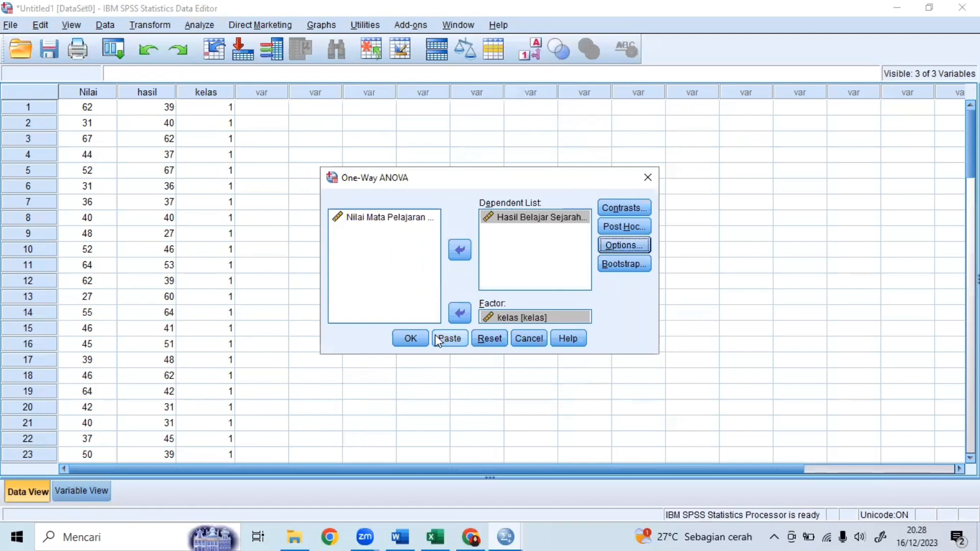
{"action": "left_click", "coordinate": [410, 345]}
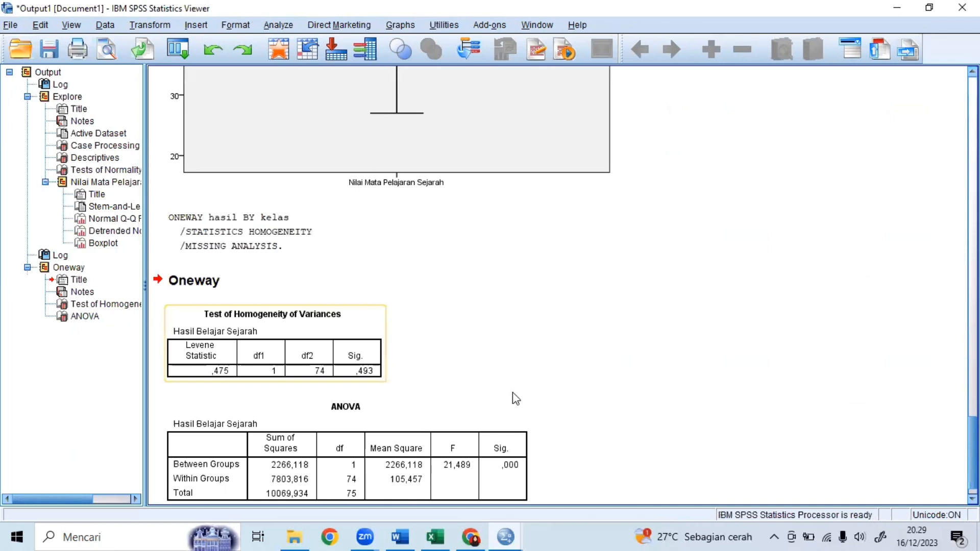
{"action": "scroll", "coordinate": [516, 398], "scroll_direction": "down", "scroll_amount": 1}
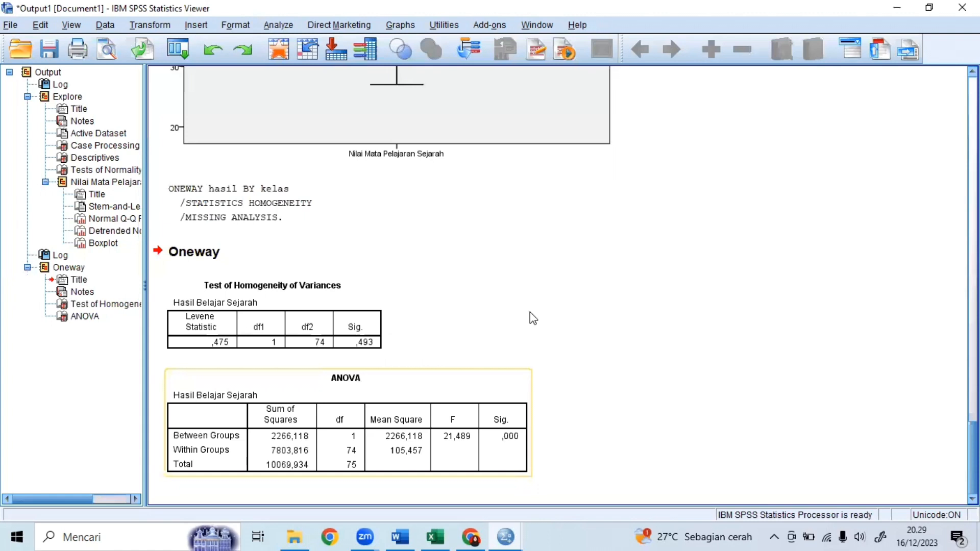